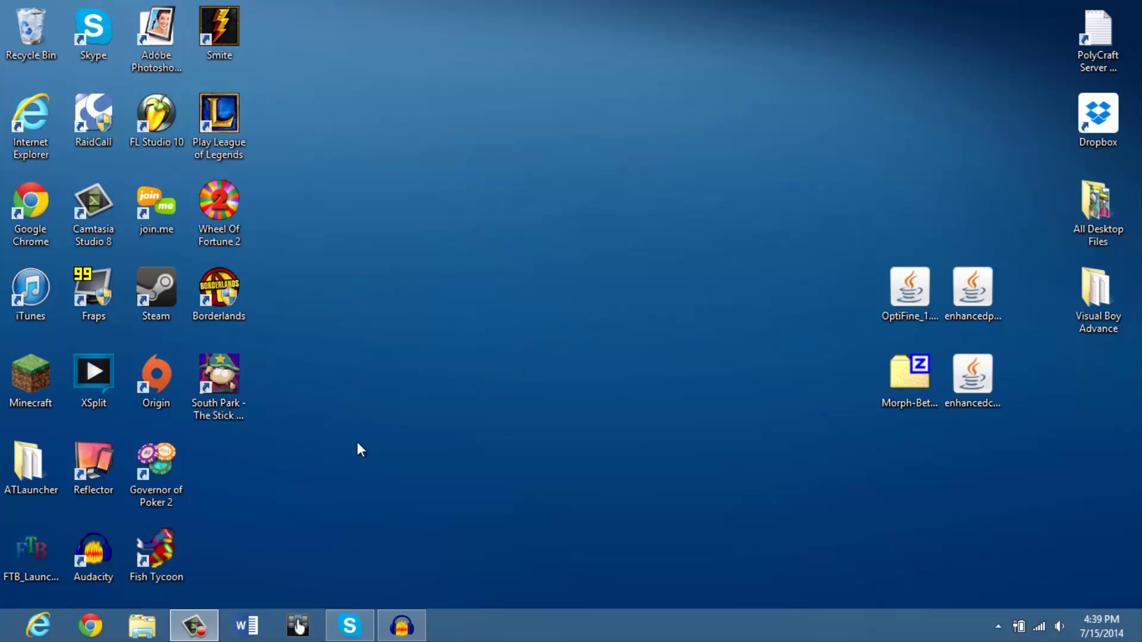
Load atlauncher.com in Chrome and bring up the Downloads page's Windows, Mac and Linux options
left_click(90, 626)
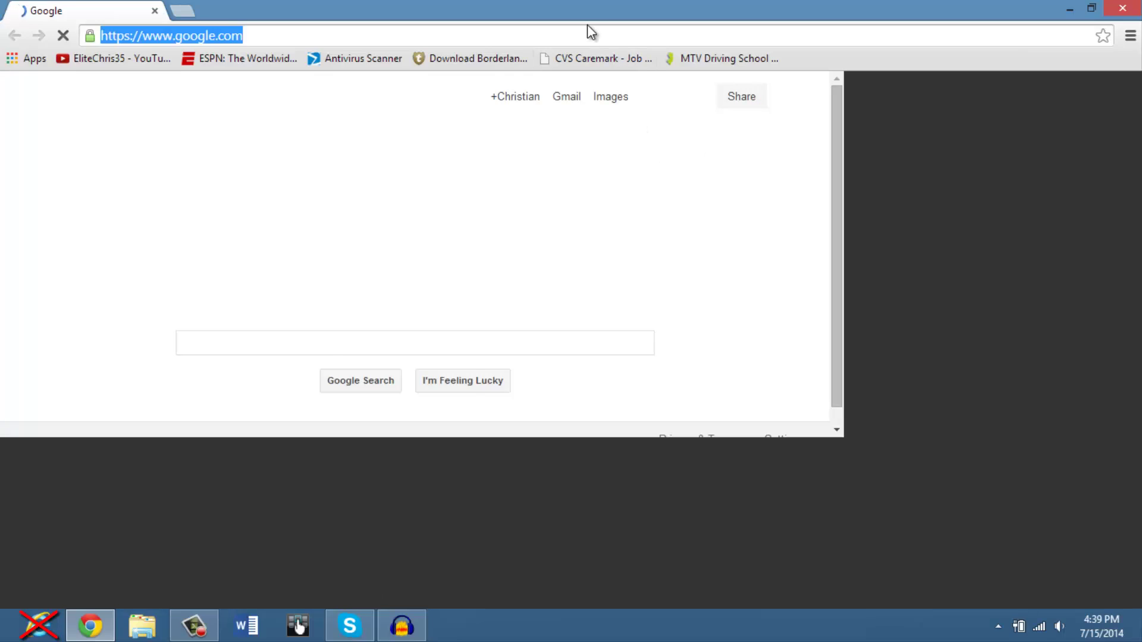
type("atlauncher")
key("Return")
left_click(275, 98)
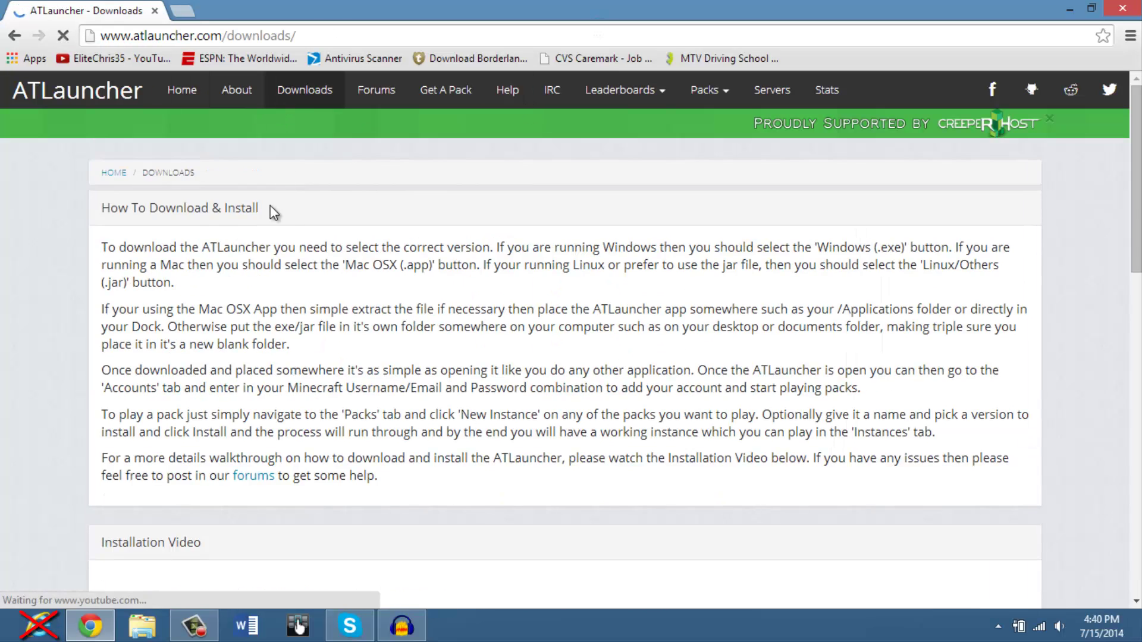
scroll(254, 230, "down", 10)
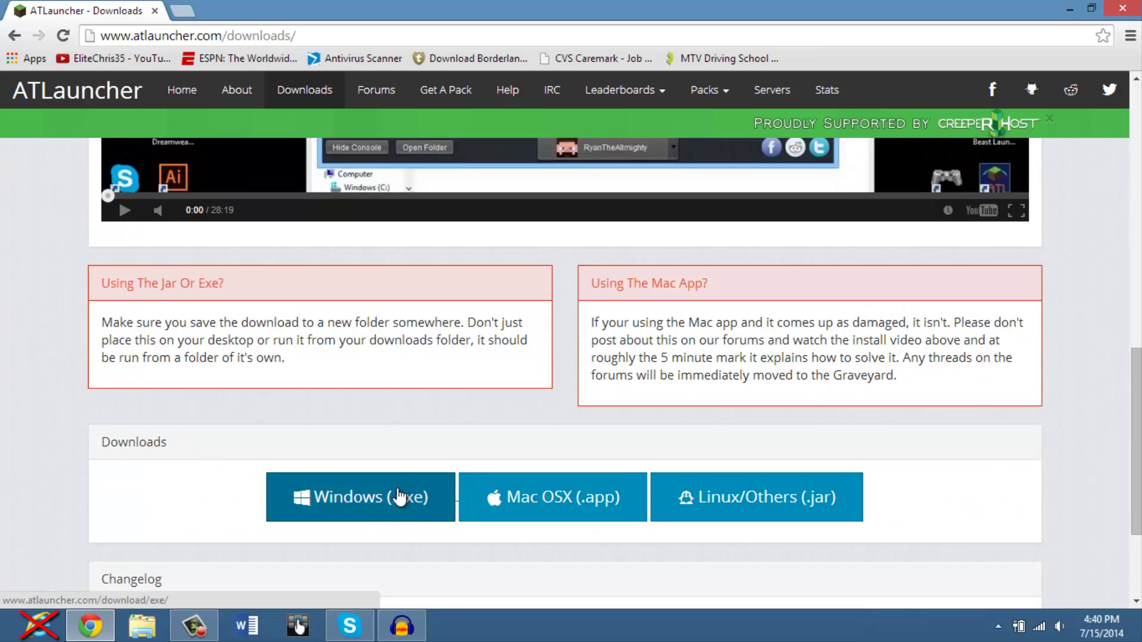
Download the Windows .exe launcher and create a desktop folder named 'ATLauncher Copy'
left_click(399, 500)
left_click_drag(641, 9, 640, 102)
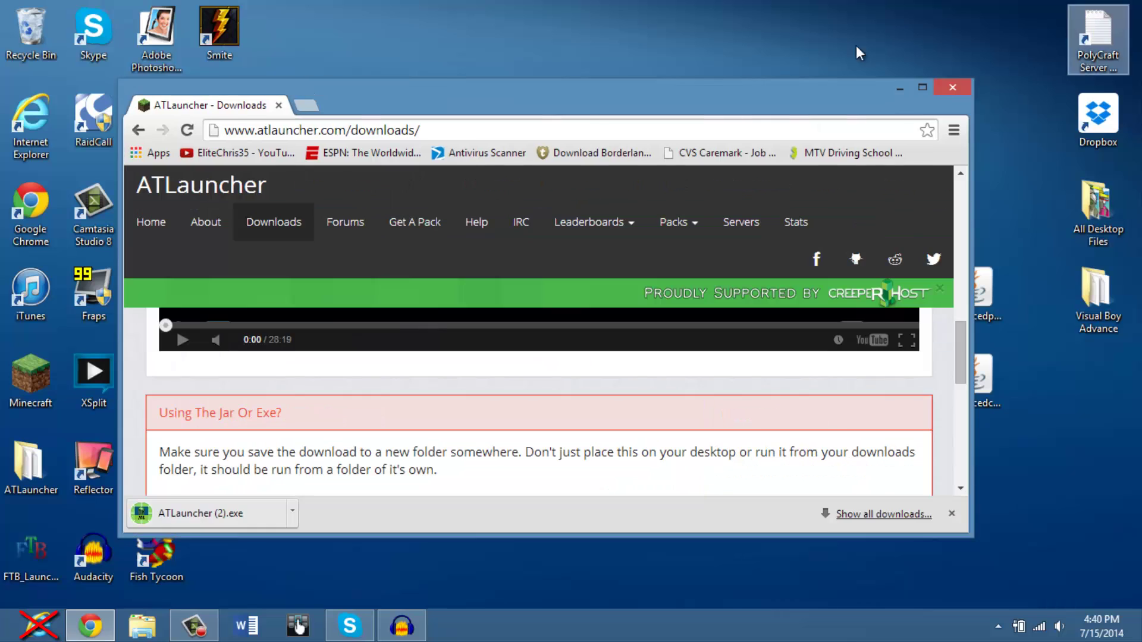
right_click(507, 38)
mouse_move(566, 214)
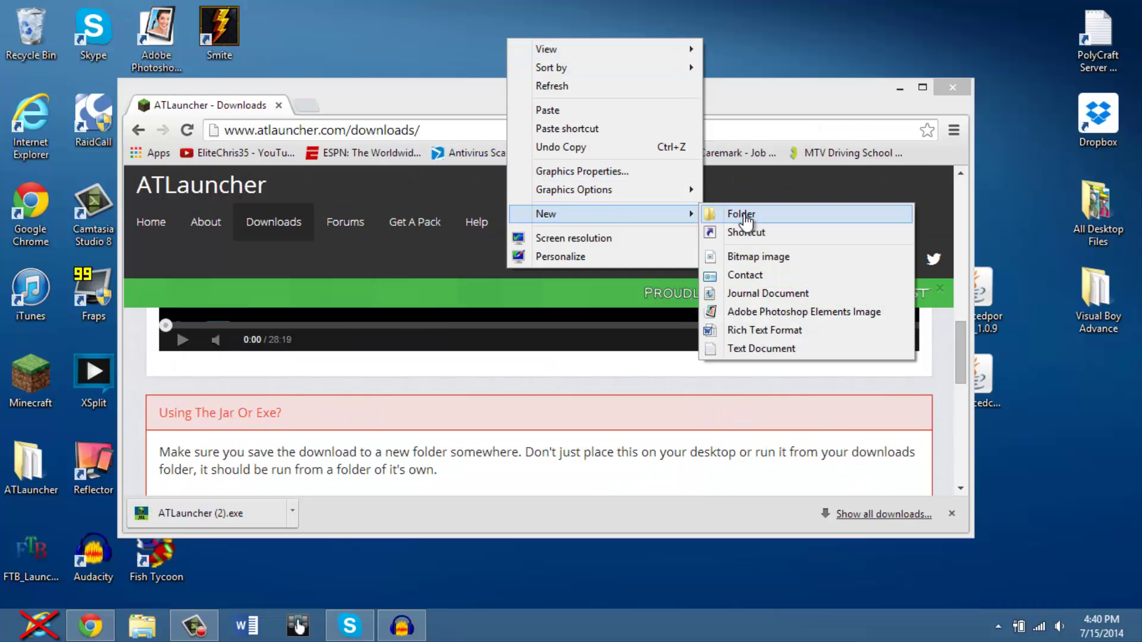
left_click(742, 215)
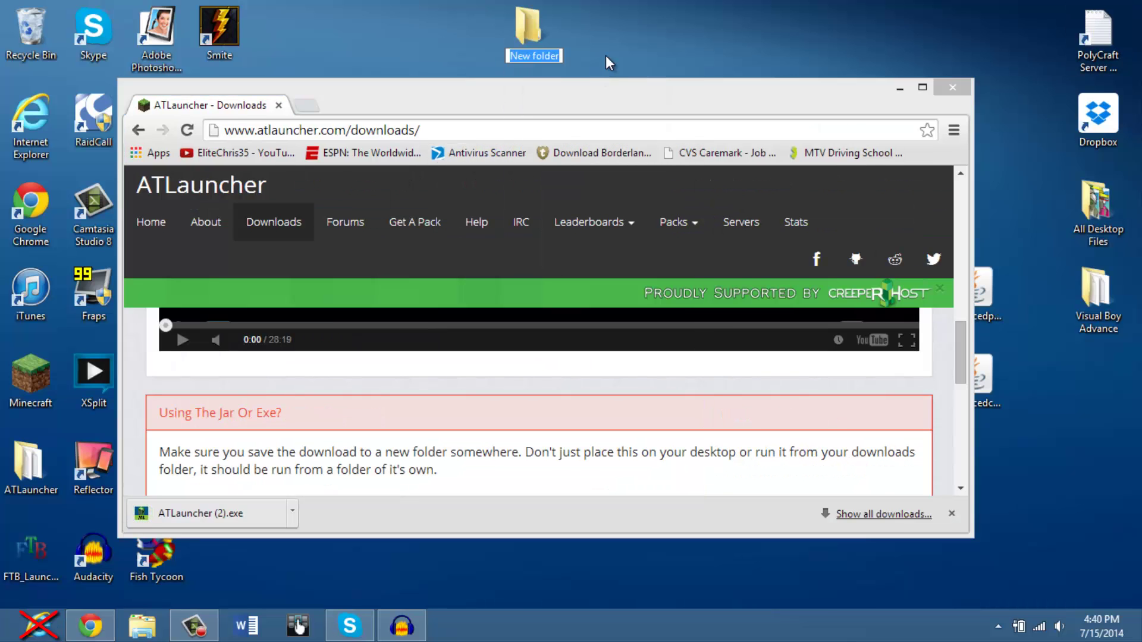
type("ATLaunche")
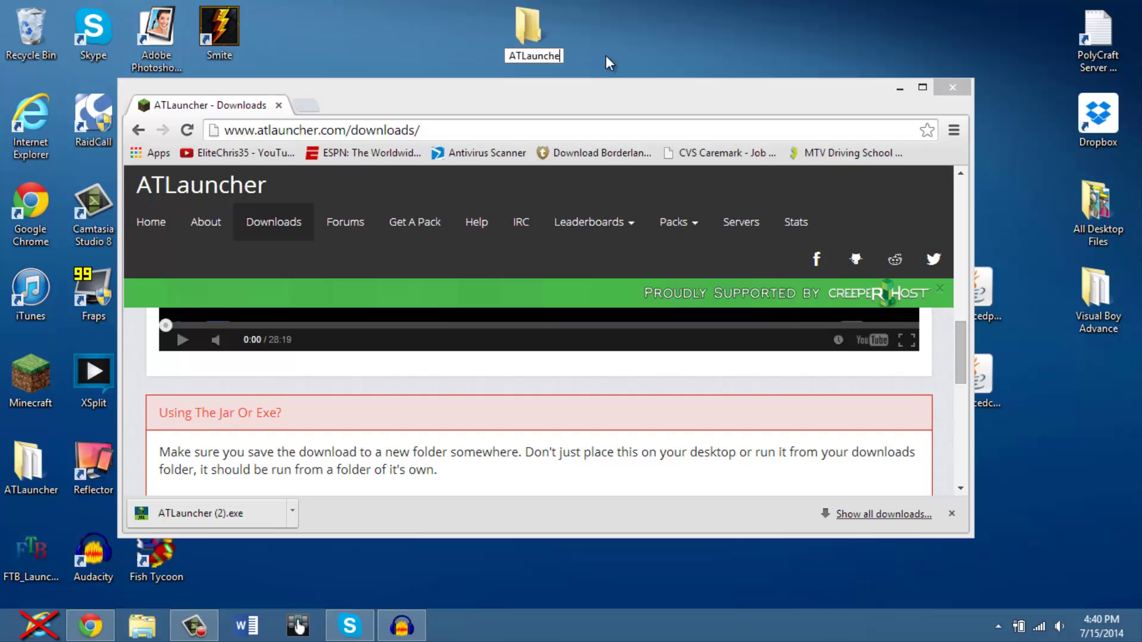
type("r Copy")
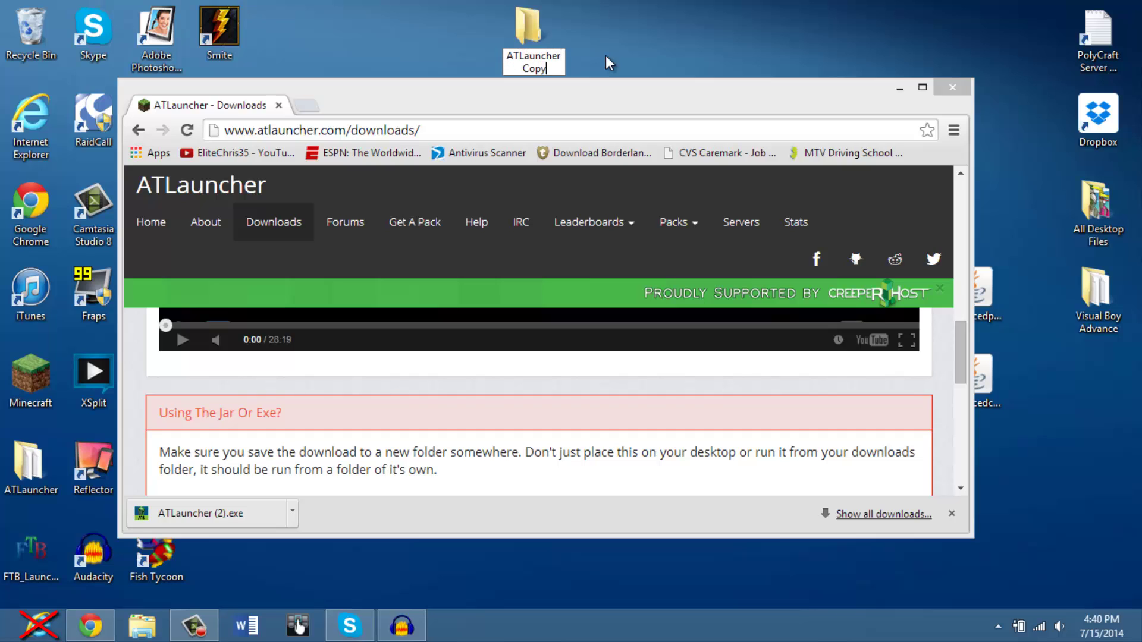
key("Return")
Move the downloaded launcher into ATLauncher Copy, close Chrome, and open the folder
left_click_drag(528, 30, 342, 35)
left_click_drag(214, 514, 344, 37)
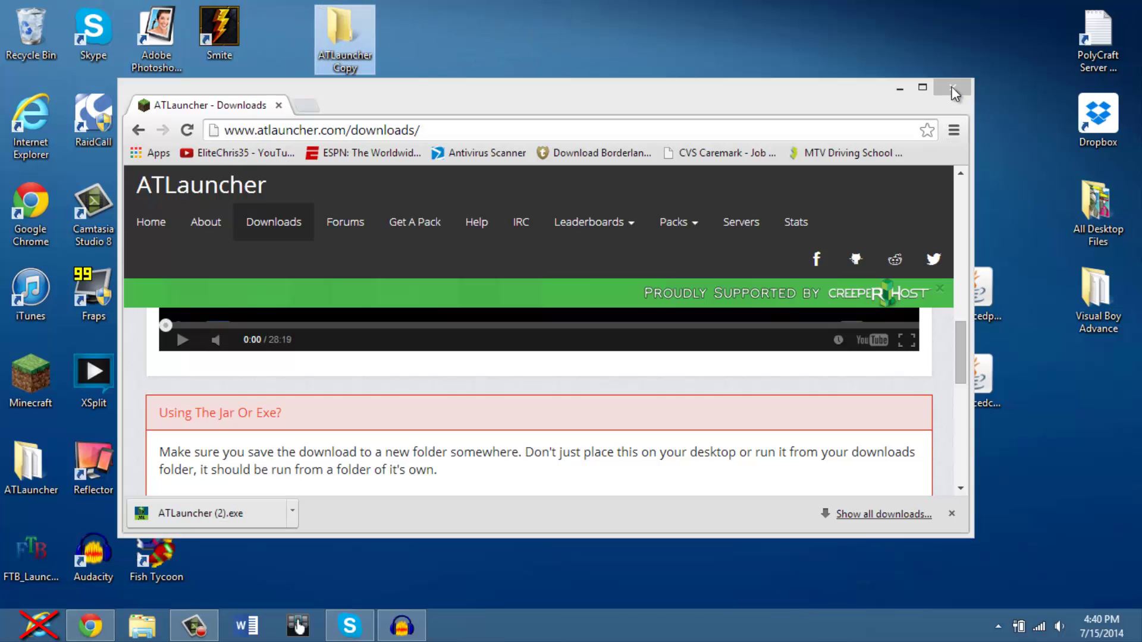
left_click(954, 90)
double_click(341, 36)
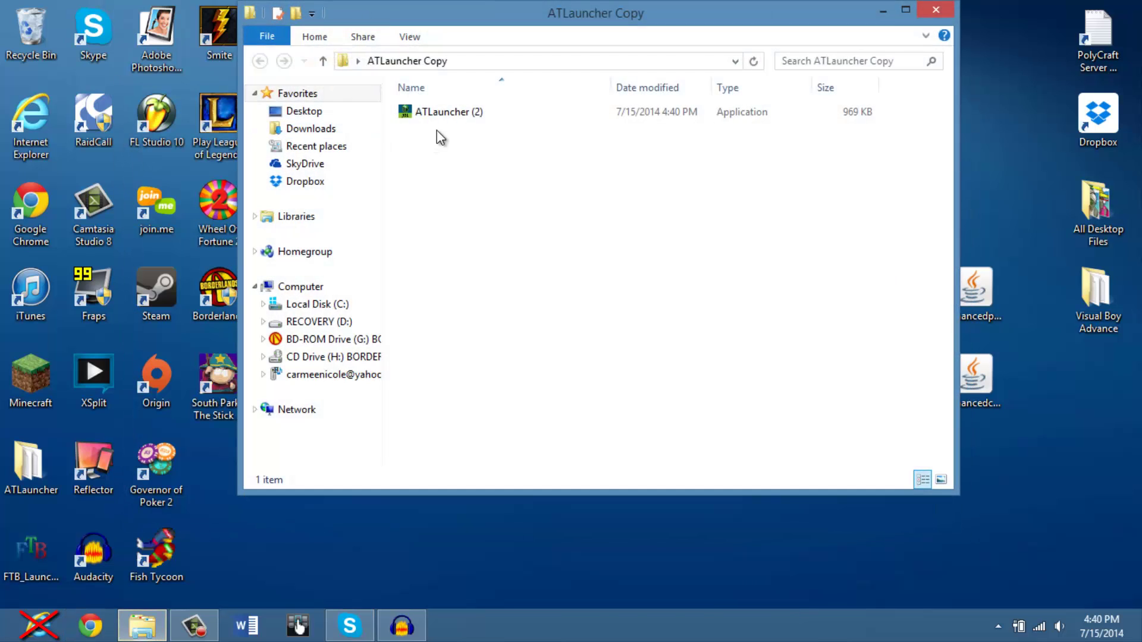
Run ATLauncher (2), save the English first-run setup, and add and select the Minecraft account
double_click(443, 118)
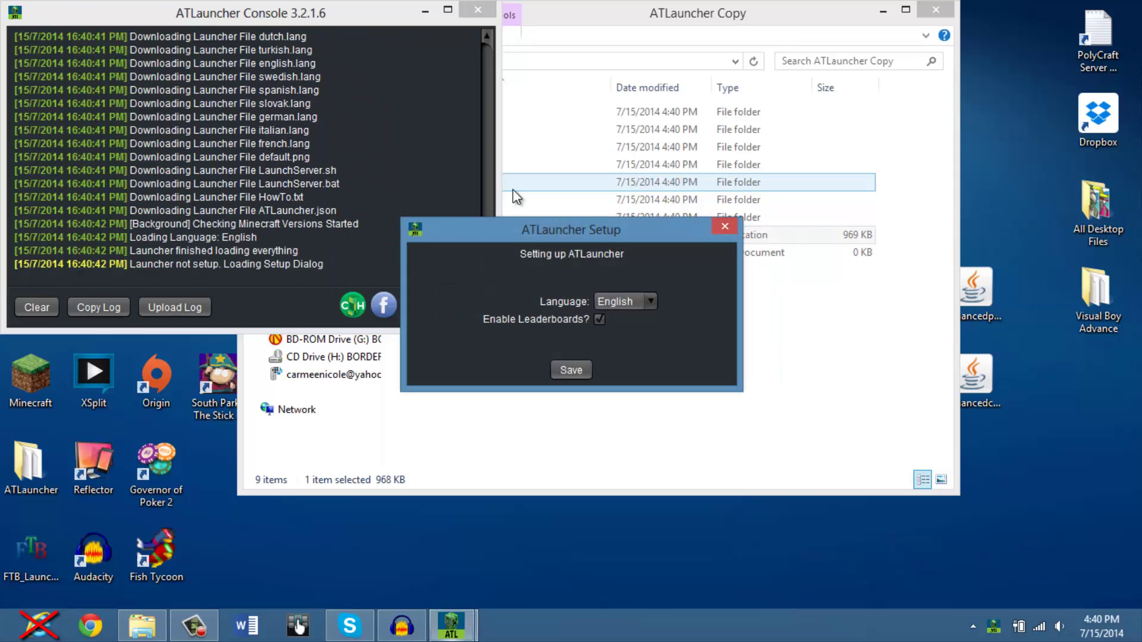
left_click(563, 368)
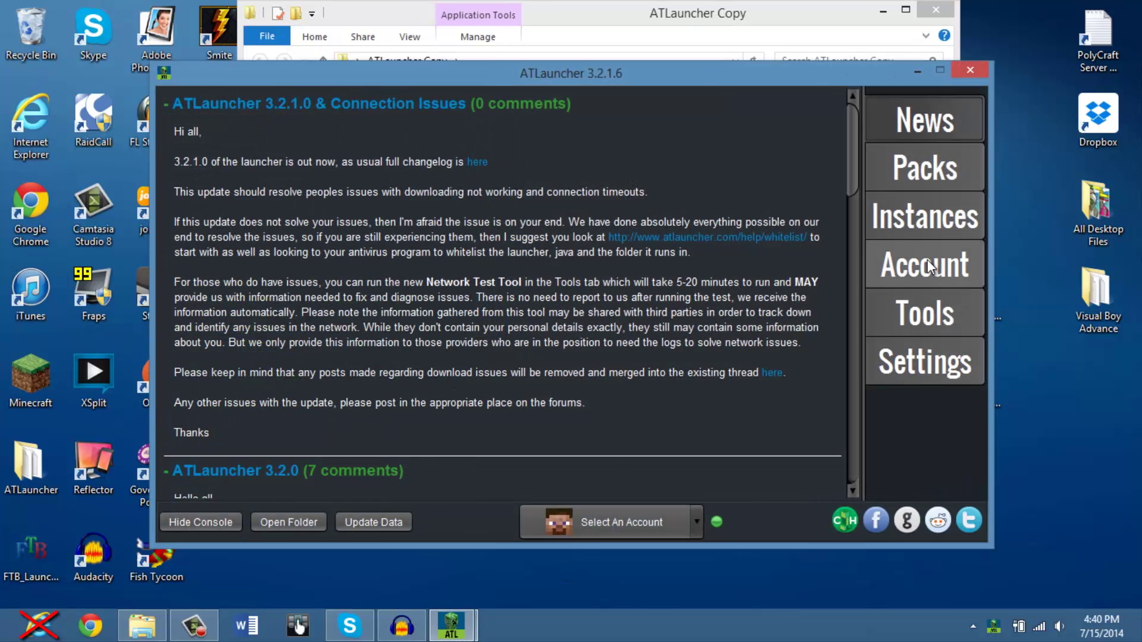
left_click(906, 265)
left_click(695, 266)
type("EliteChris")
type("35")
type("*****")
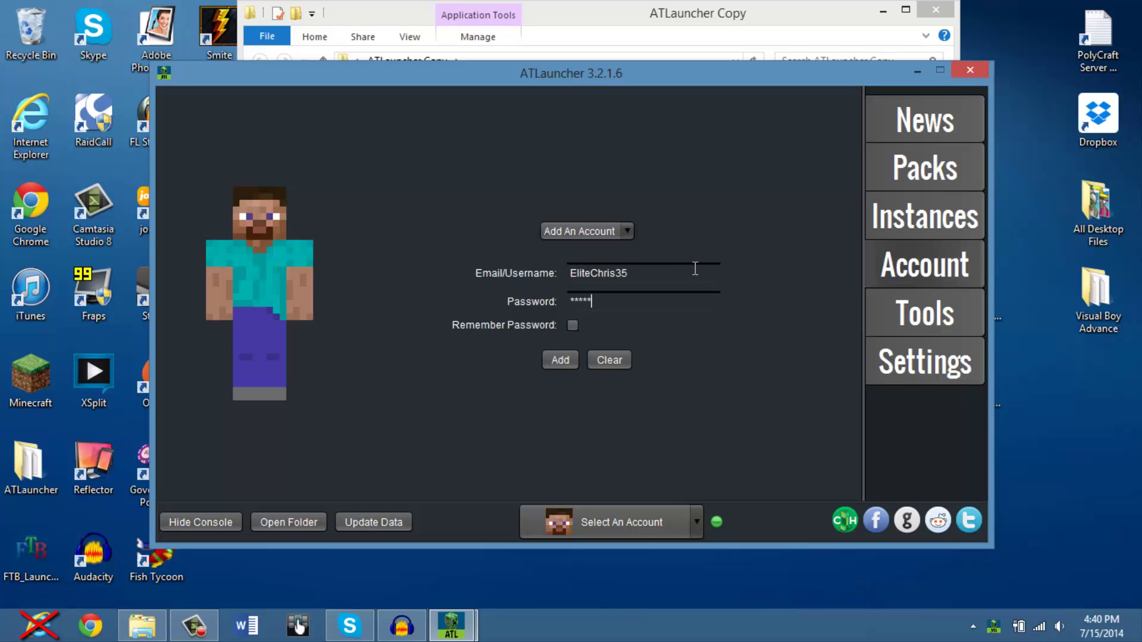
key("Return")
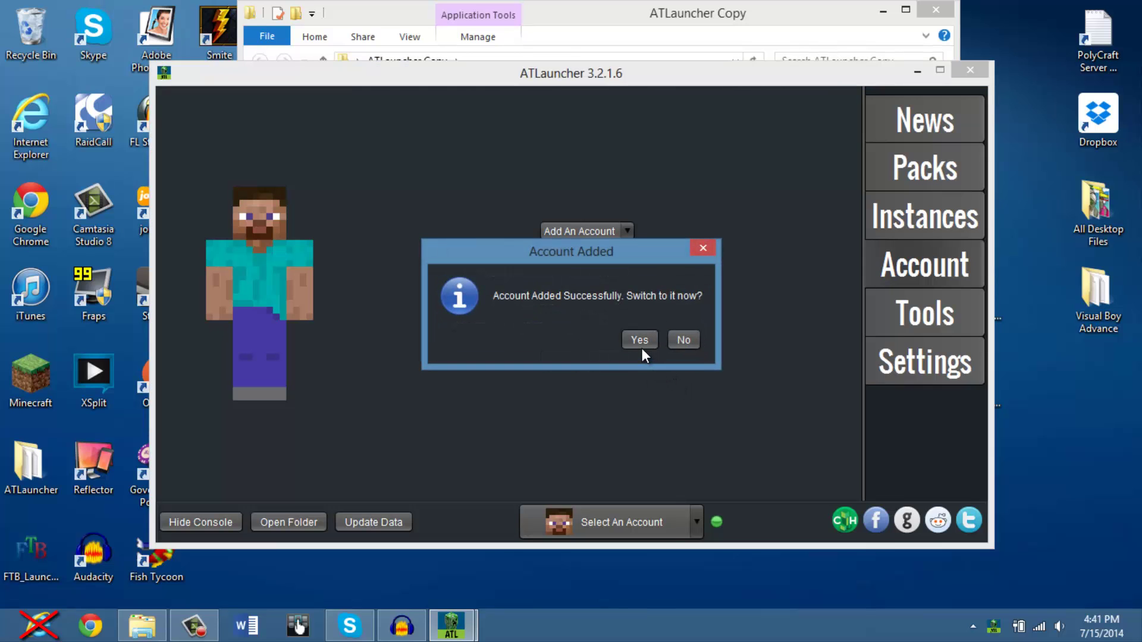
left_click(639, 342)
left_click(875, 200)
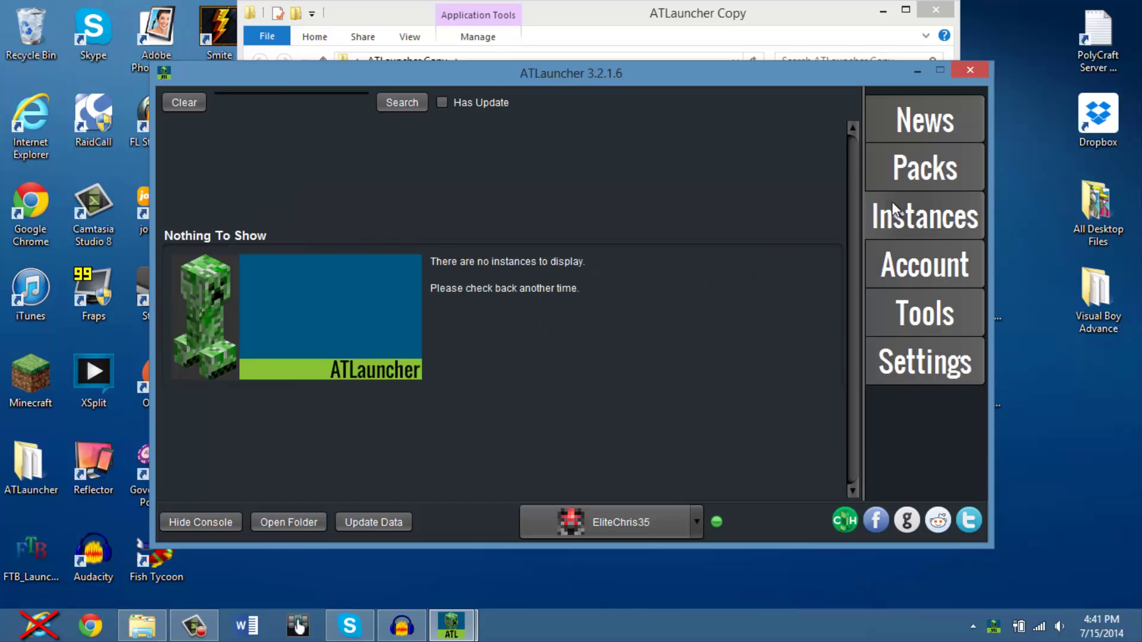
Install The Crack Pack version 1.5.1.0-TCP with the optional Ars Magica 2 mod included
left_click(889, 179)
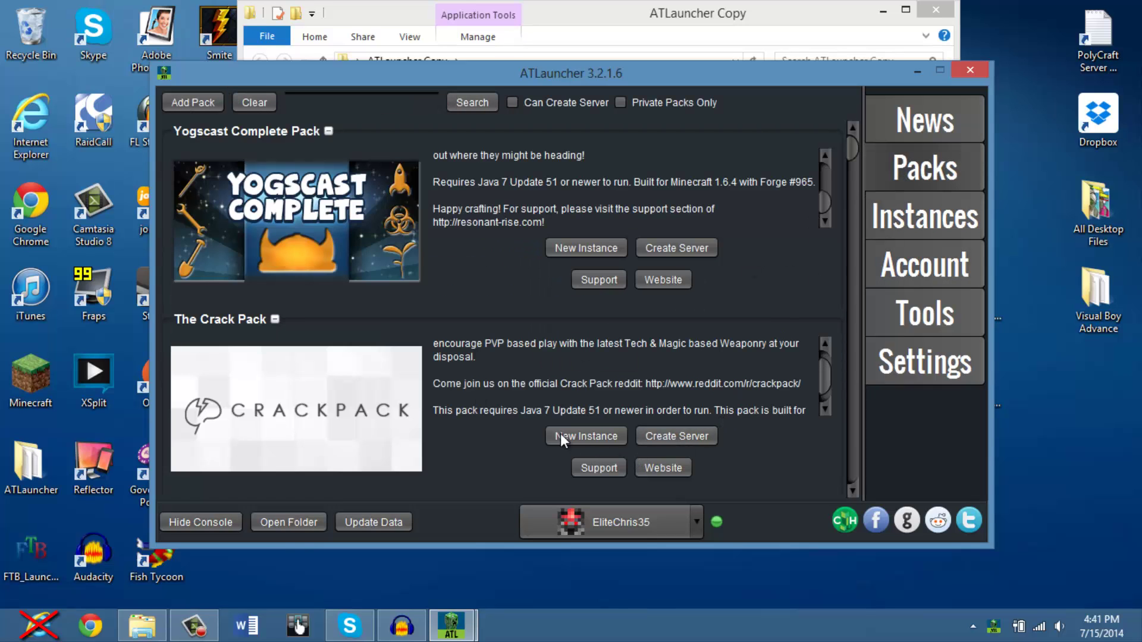
left_click(613, 443)
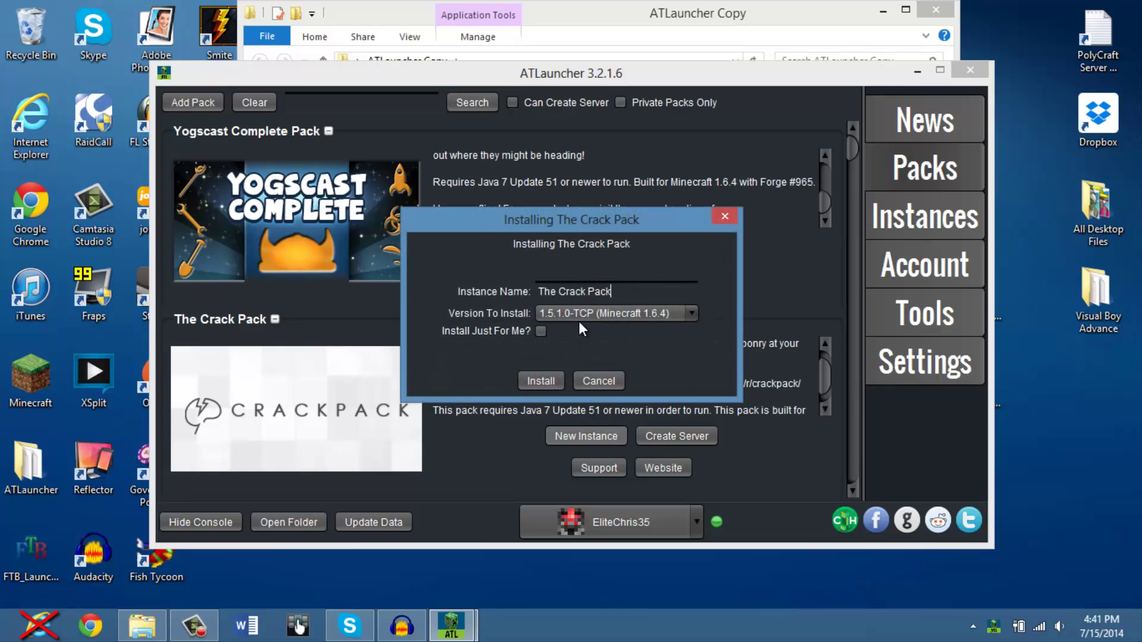
left_click(587, 316)
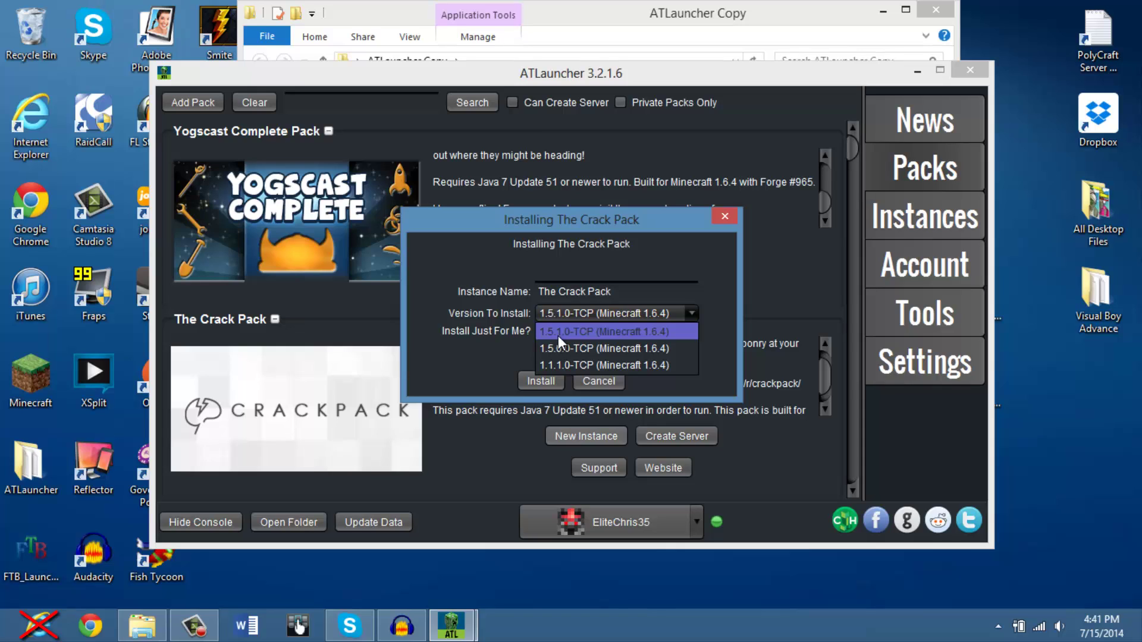
left_click(558, 334)
left_click(542, 382)
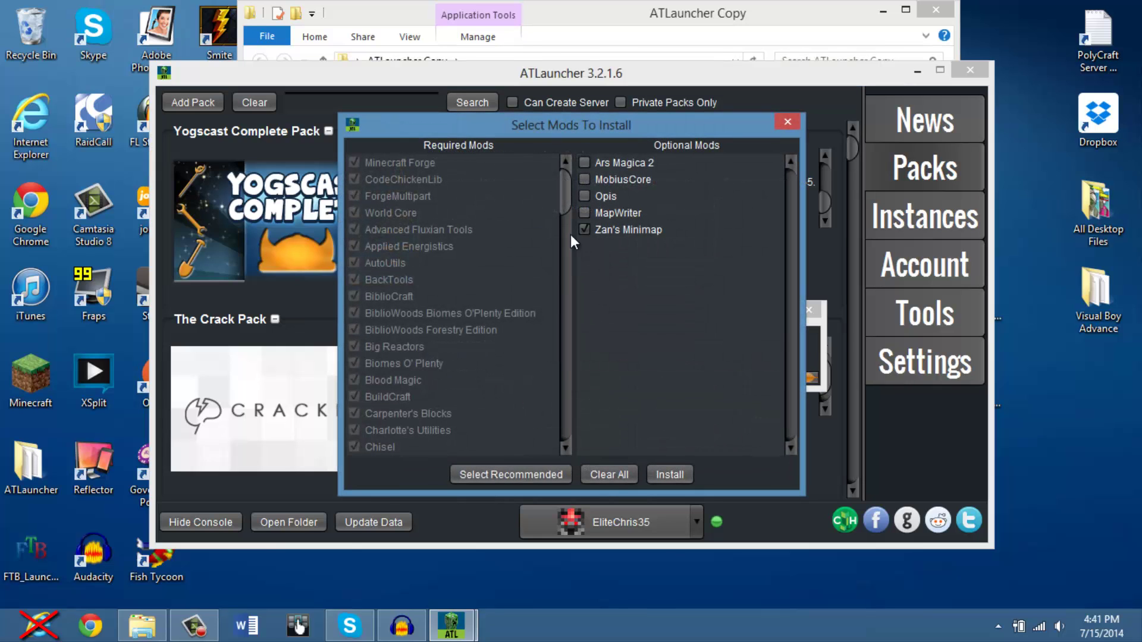
left_click(585, 164)
left_click(672, 481)
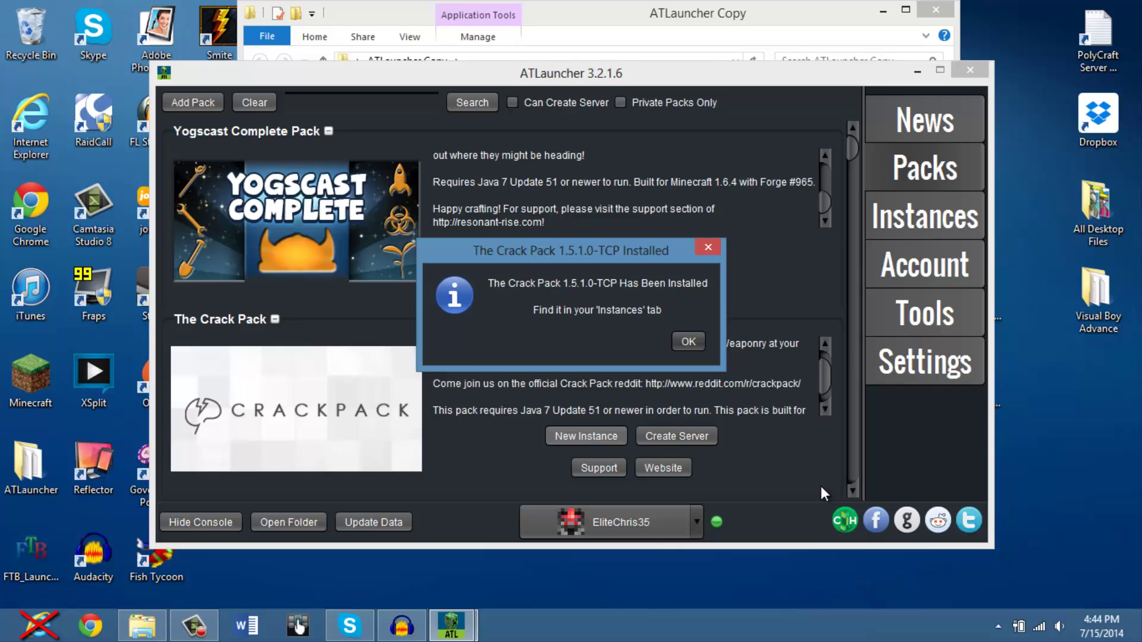
Dismiss the install notice and launch The Crack Pack instance, entering the account password
left_click(693, 344)
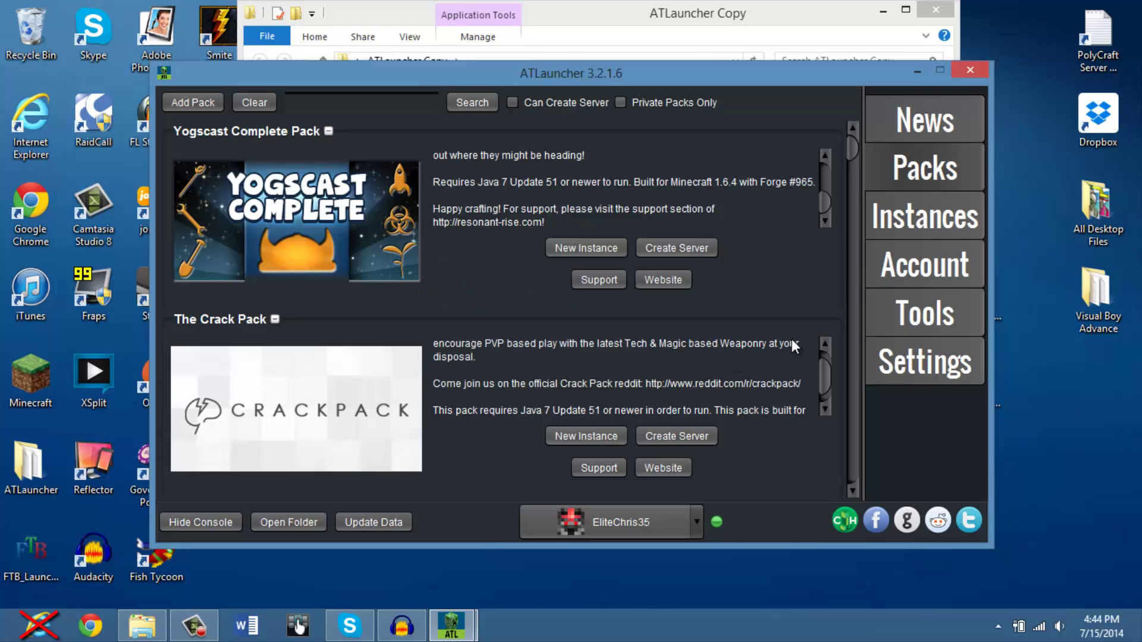
left_click(887, 270)
left_click(896, 226)
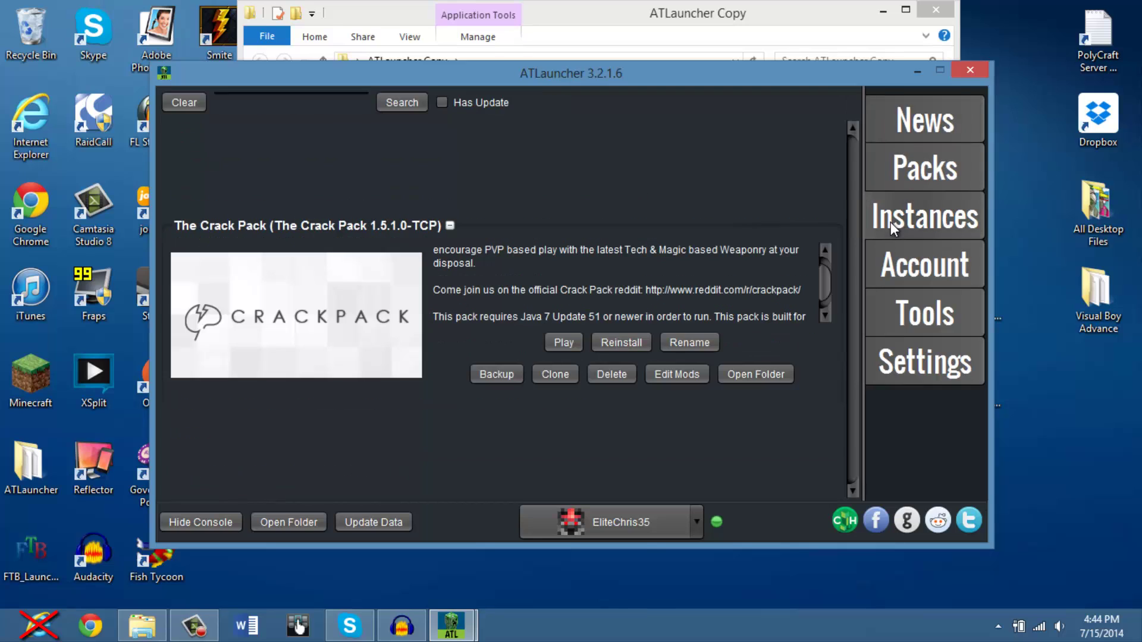
left_click(570, 341)
type("*****")
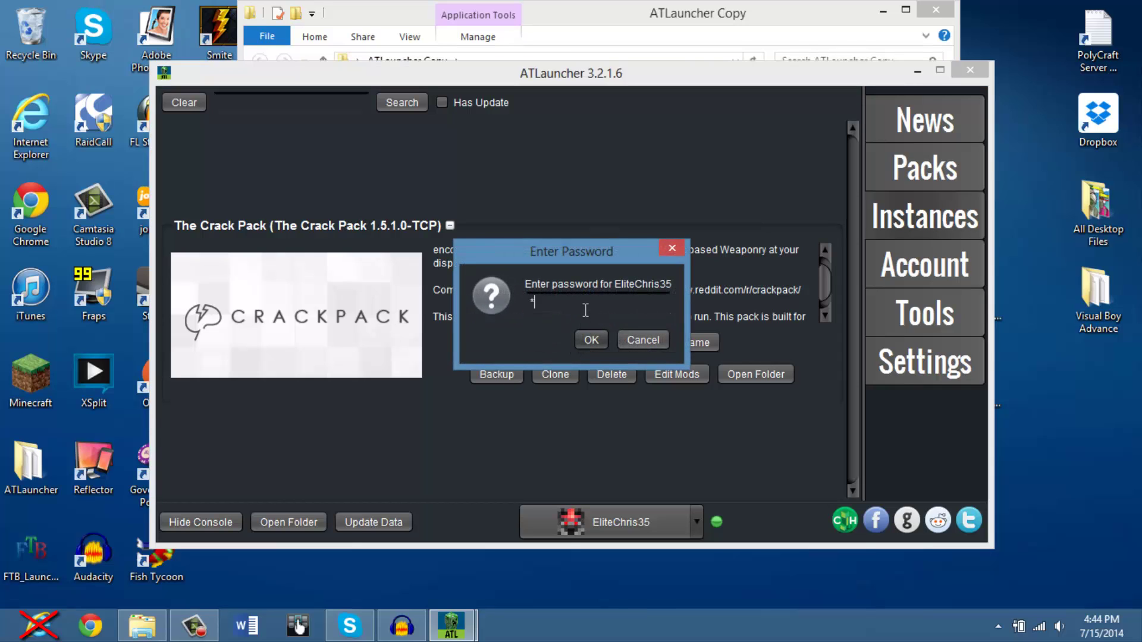
key("Return")
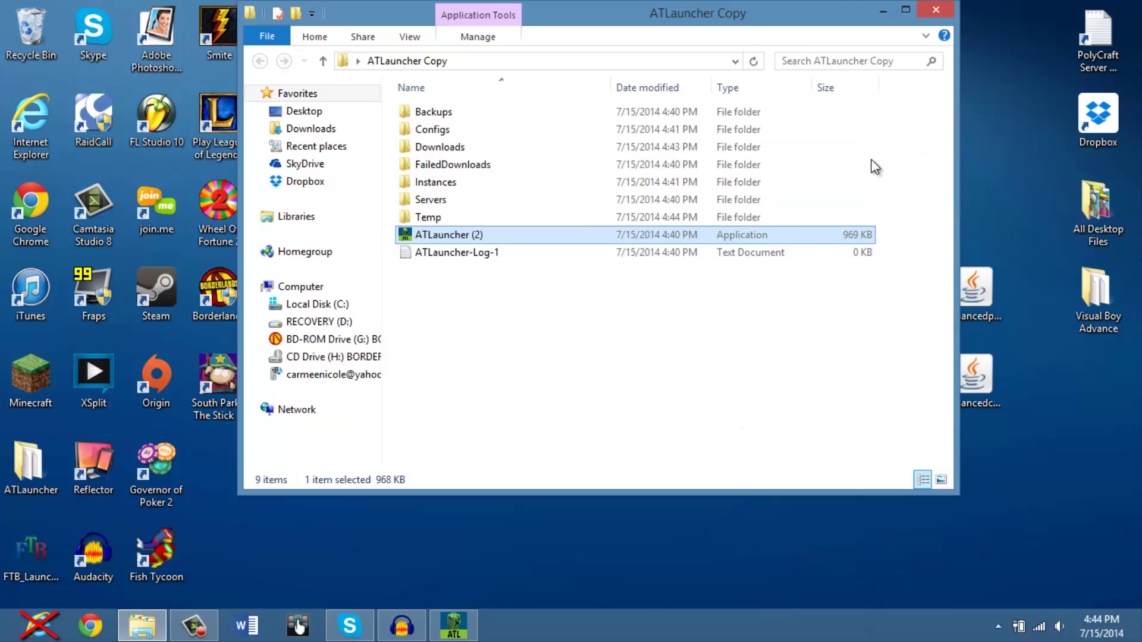
Check that Minecraft 1.6.4 shows 152 mods loaded, then quit the game
left_click(457, 632)
left_click(456, 632)
left_click(883, 10)
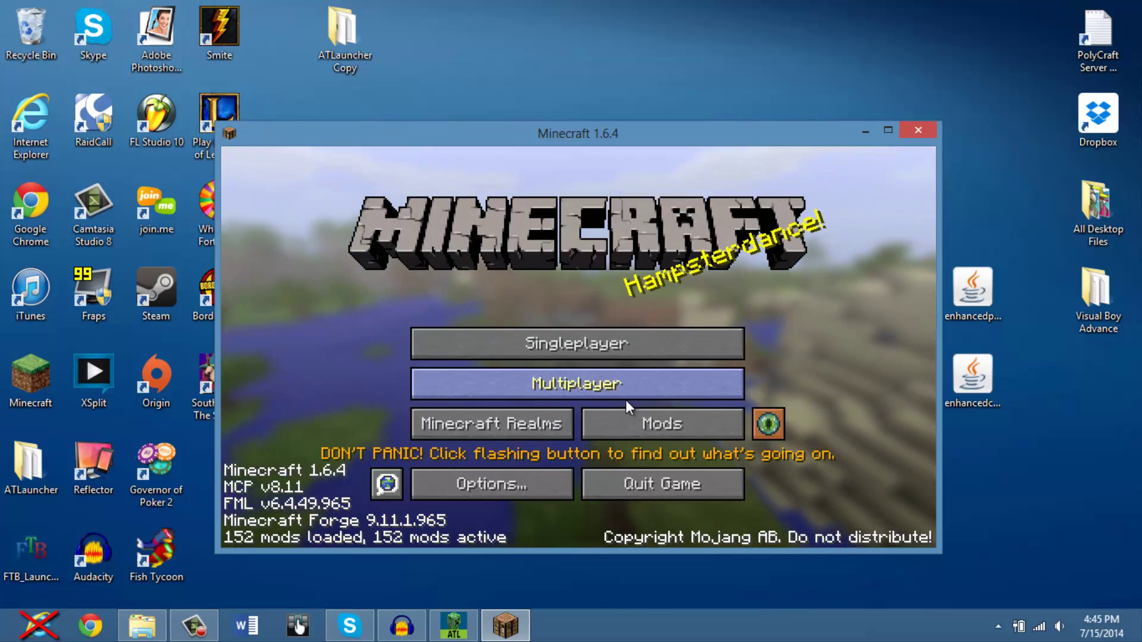
left_click(641, 418)
left_click(772, 526)
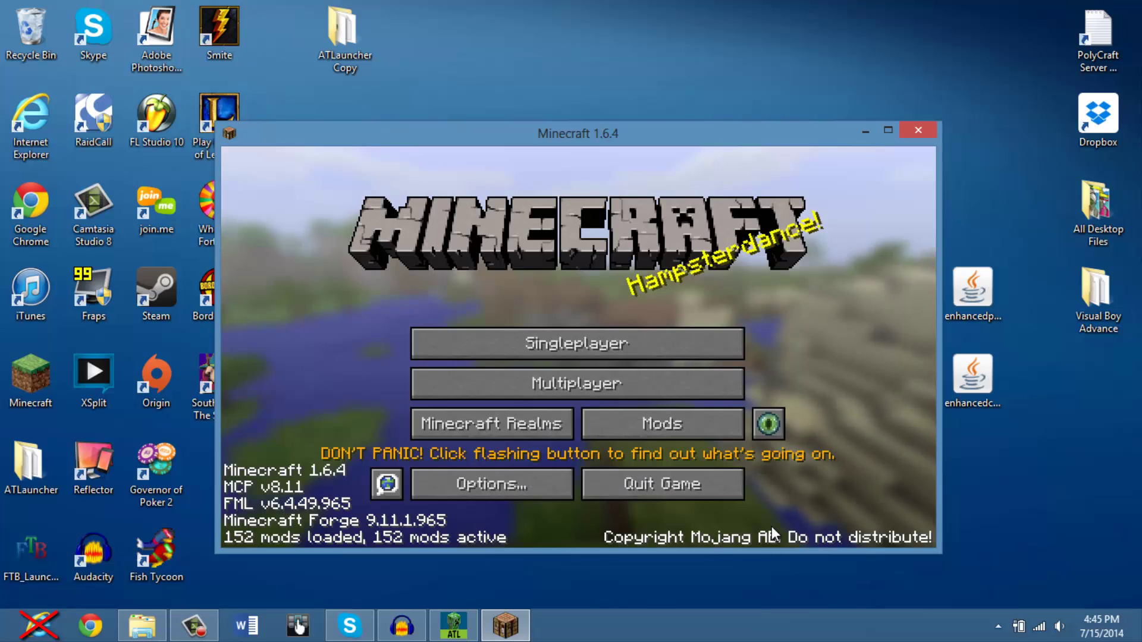
left_click(679, 482)
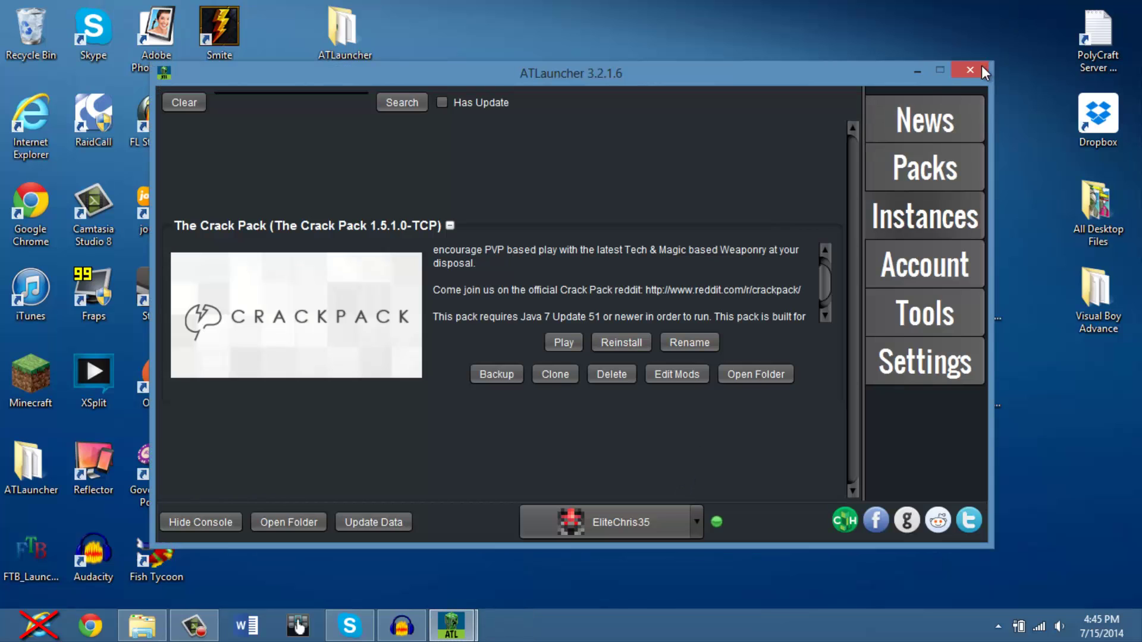
Close ATLauncher and open ATLauncher Copy > Instances > TheCrackPack in File Explorer
left_click(980, 66)
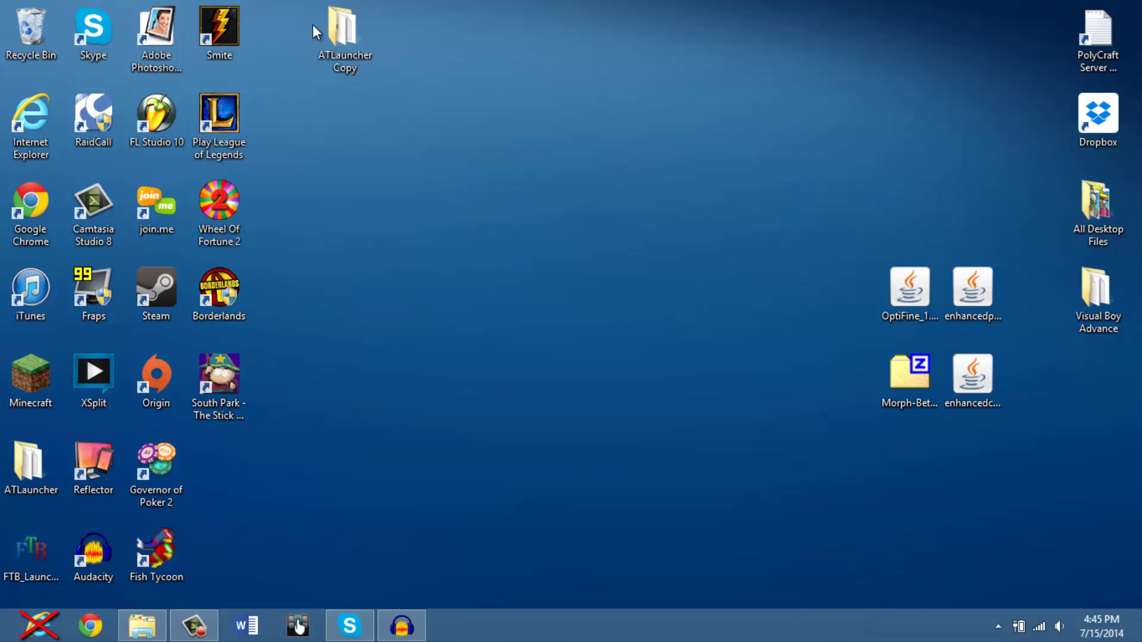
left_click(337, 63)
left_click(339, 69)
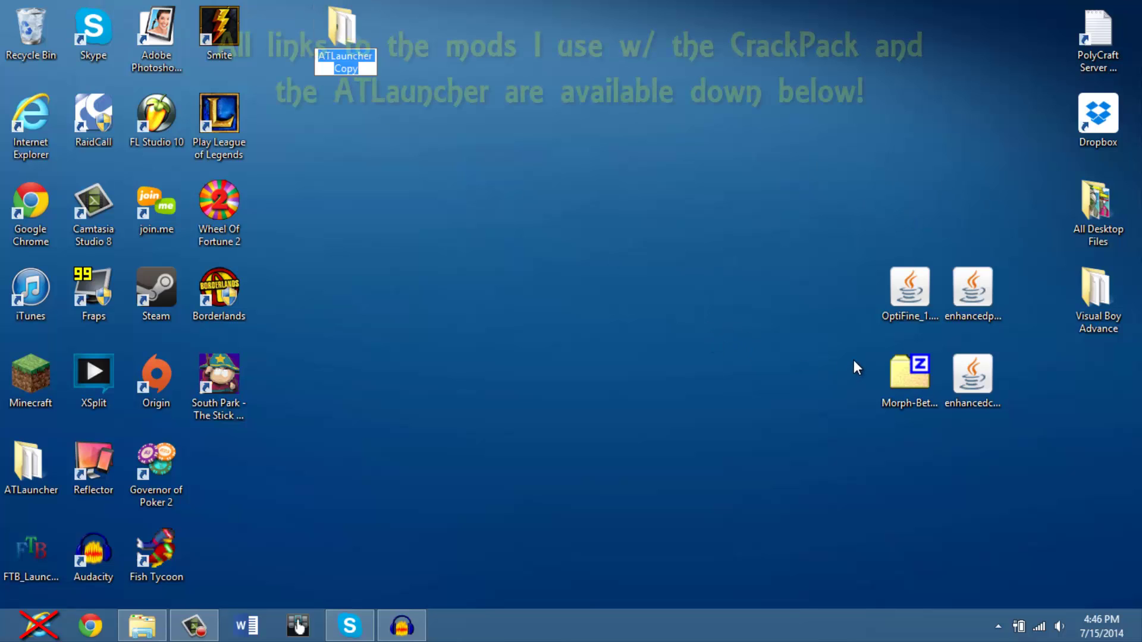
key("Return")
double_click(326, 55)
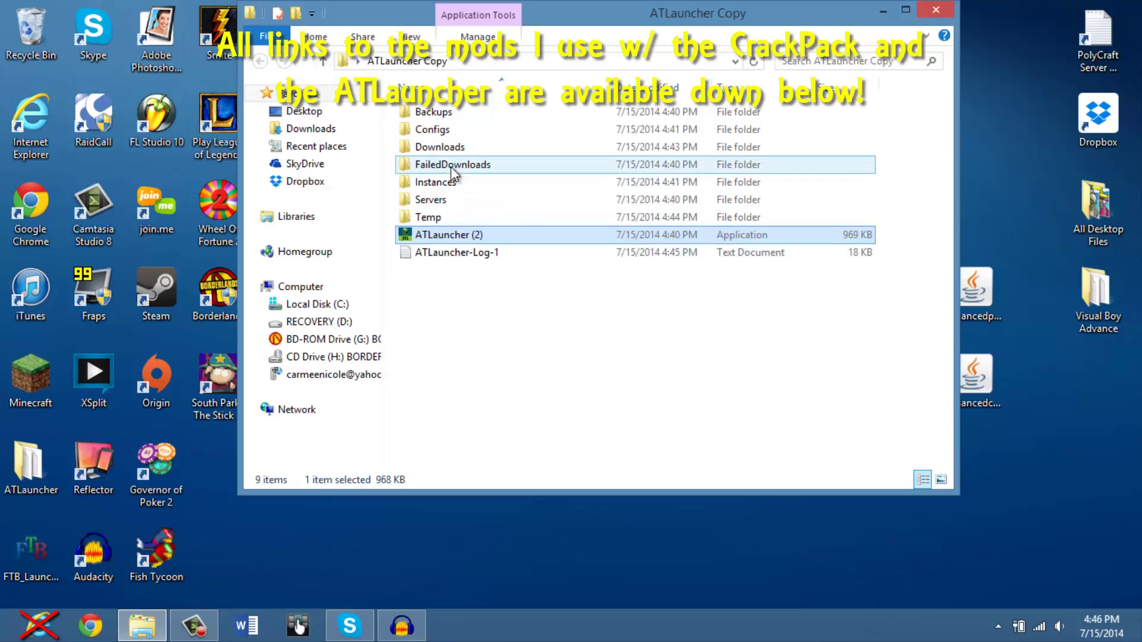
left_click_drag(676, 17, 528, 91)
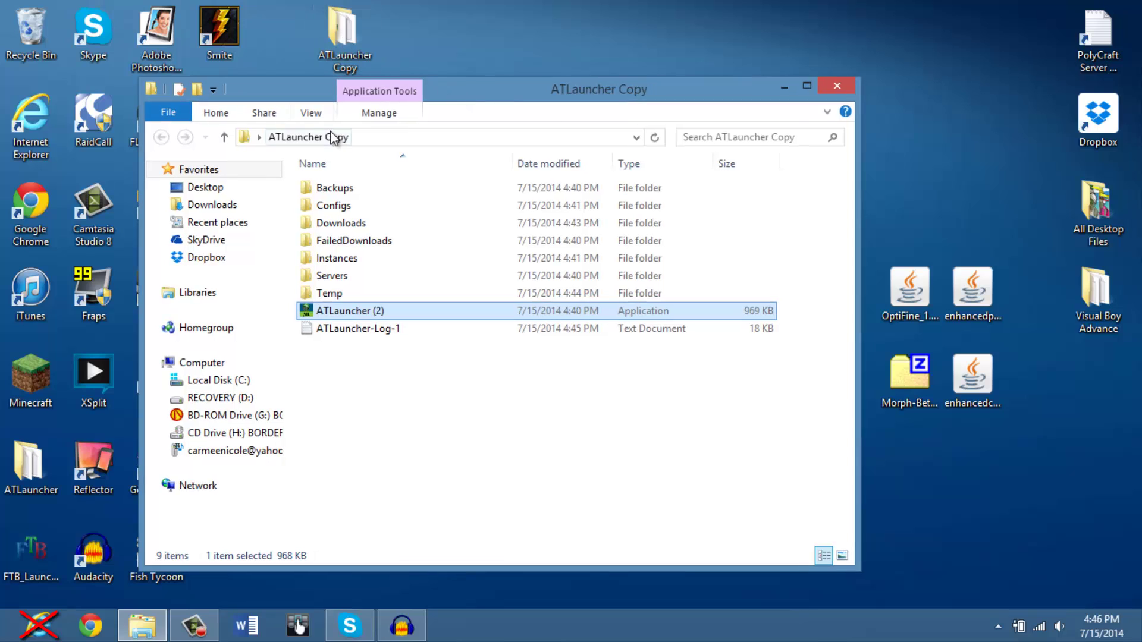
left_click(338, 259)
double_click(338, 259)
double_click(349, 187)
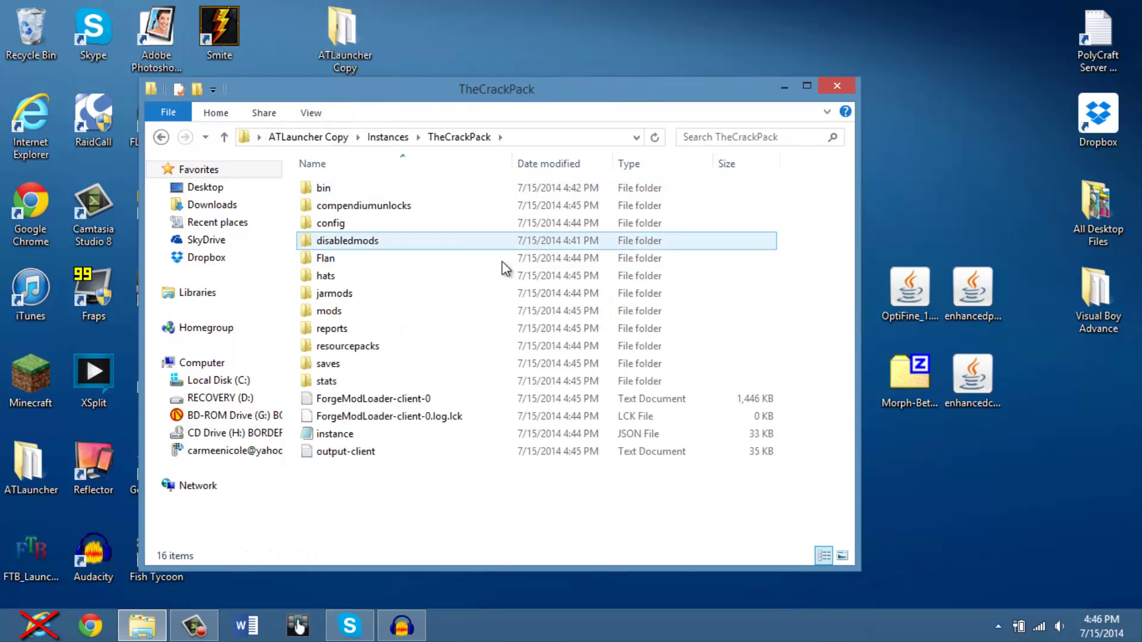
Look over the desktop mod files and open TheCrackPack's mods folder
left_click(984, 310)
left_click(934, 380)
left_click(961, 373)
left_click(962, 295)
left_click(910, 381)
left_click(919, 317)
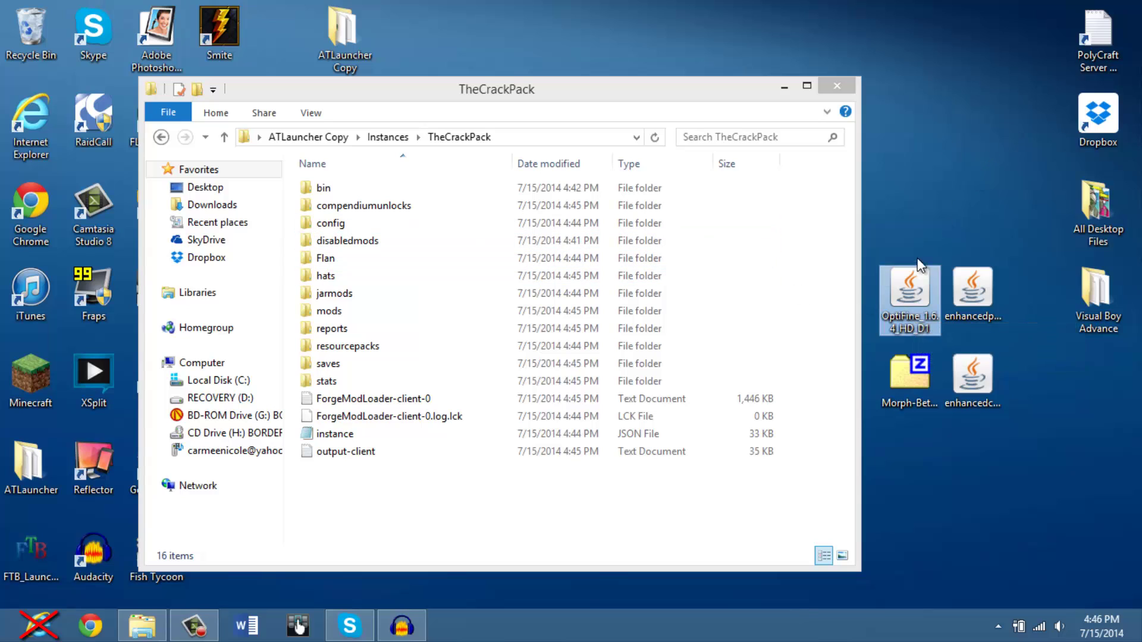
left_click(360, 300)
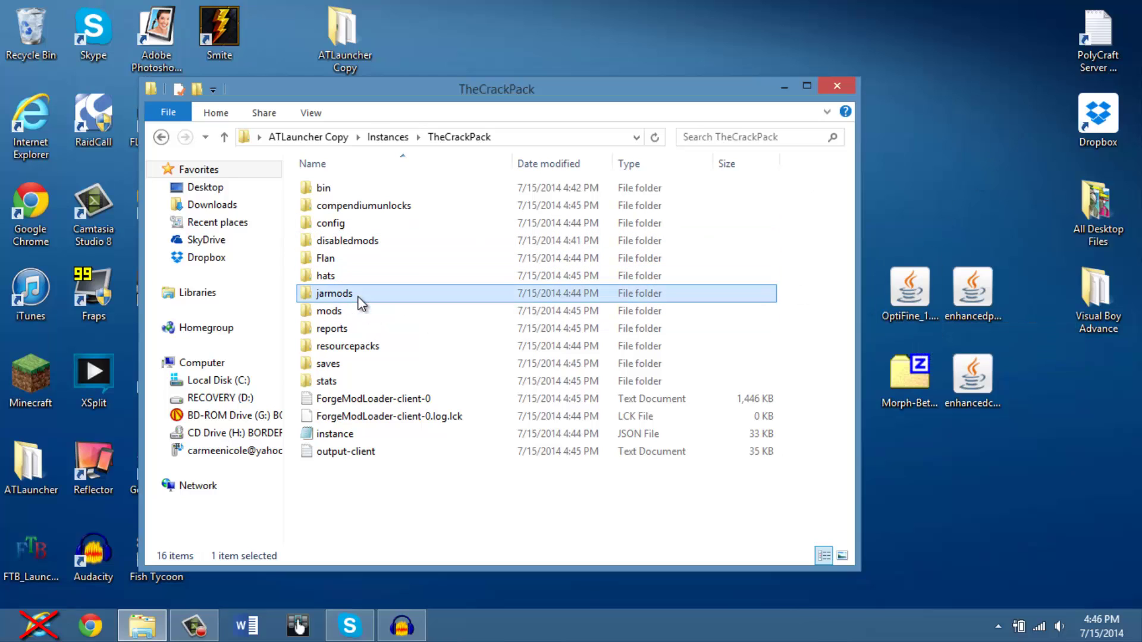
double_click(351, 309)
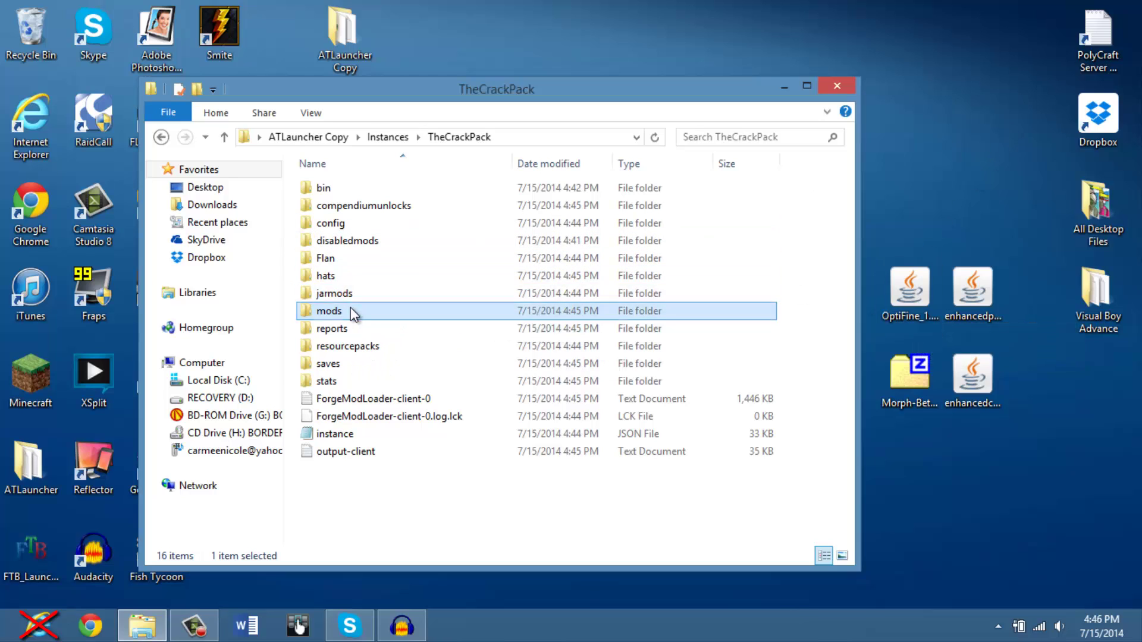
Drag OptiFine, Morph-Beta, enhancedportals and enhancedcore into the mods folder, then close it
left_click_drag(1035, 257, 880, 414)
left_click_drag(910, 288, 832, 309)
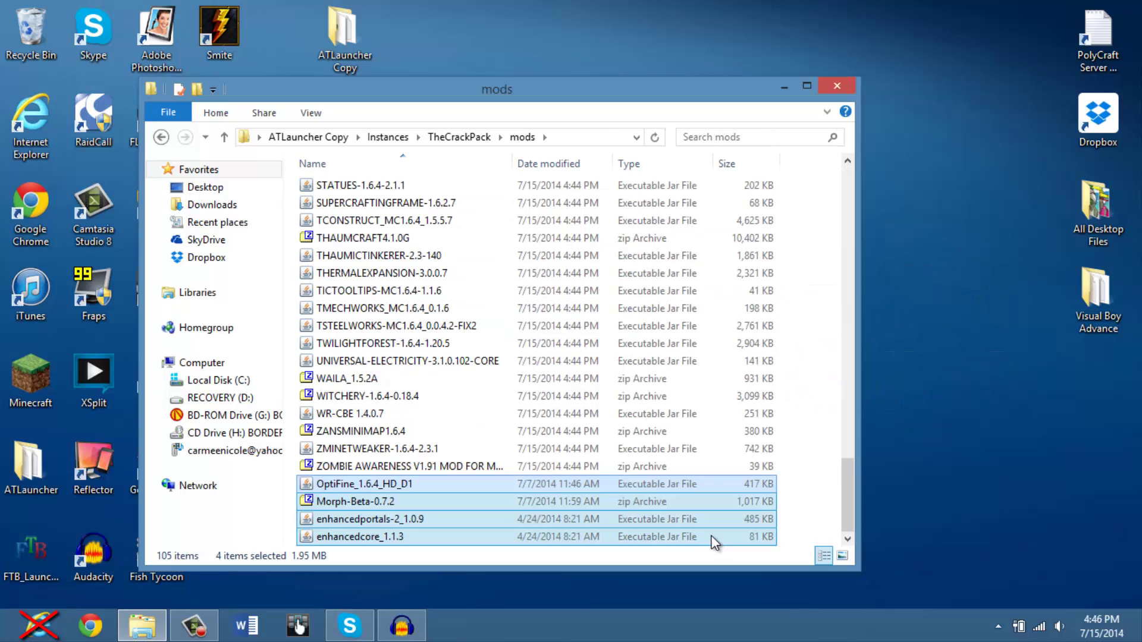
left_click(394, 495)
left_click(386, 486)
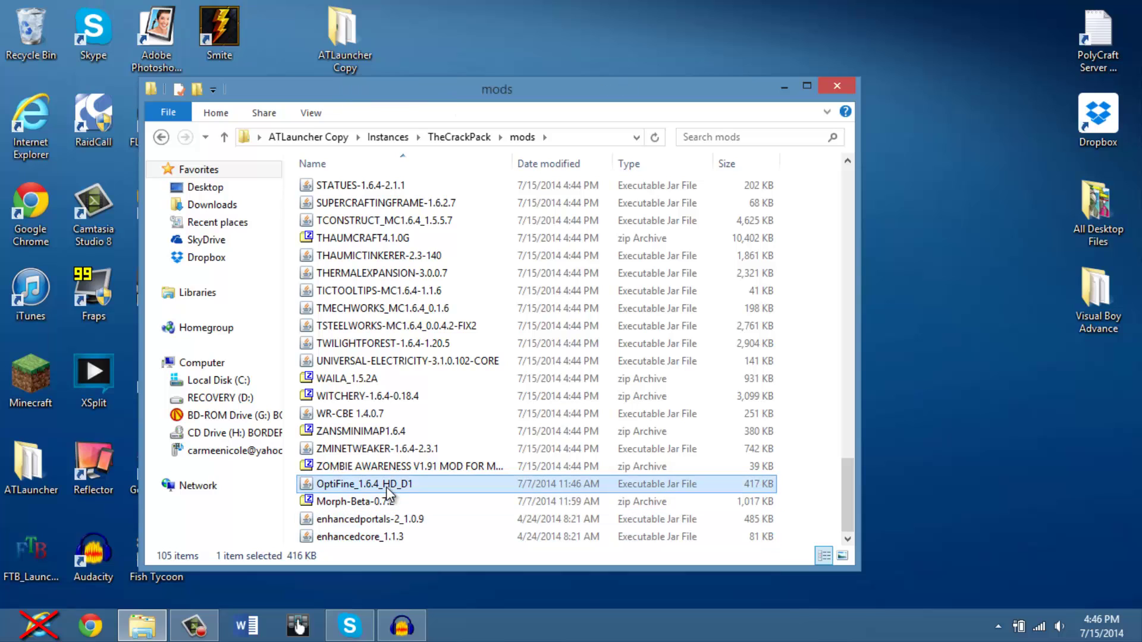
key("Down")
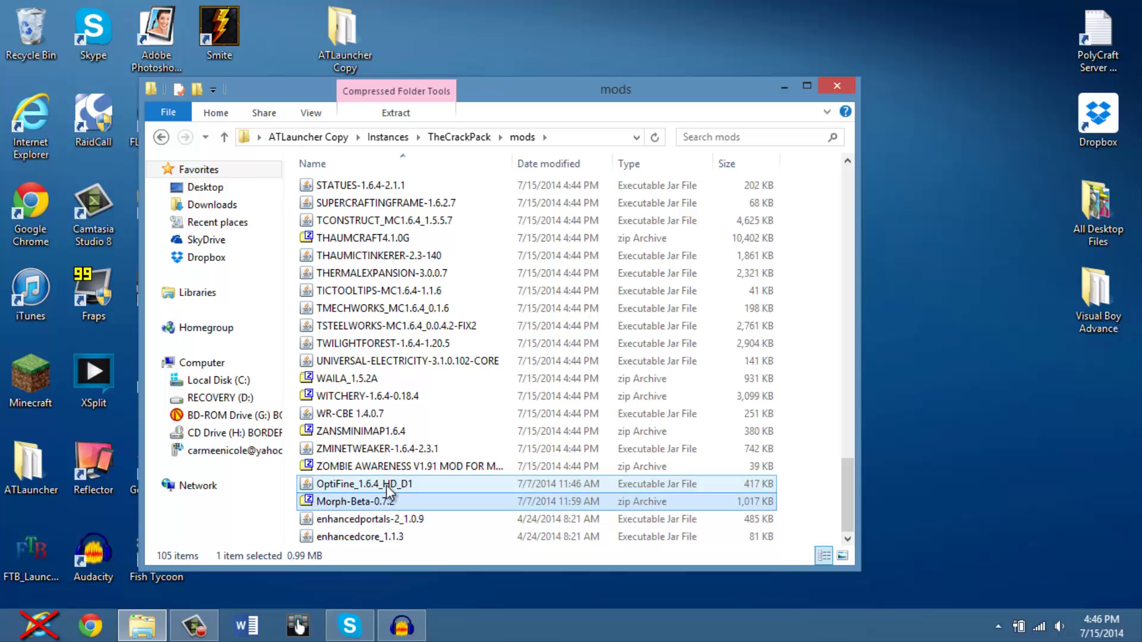
key("Down")
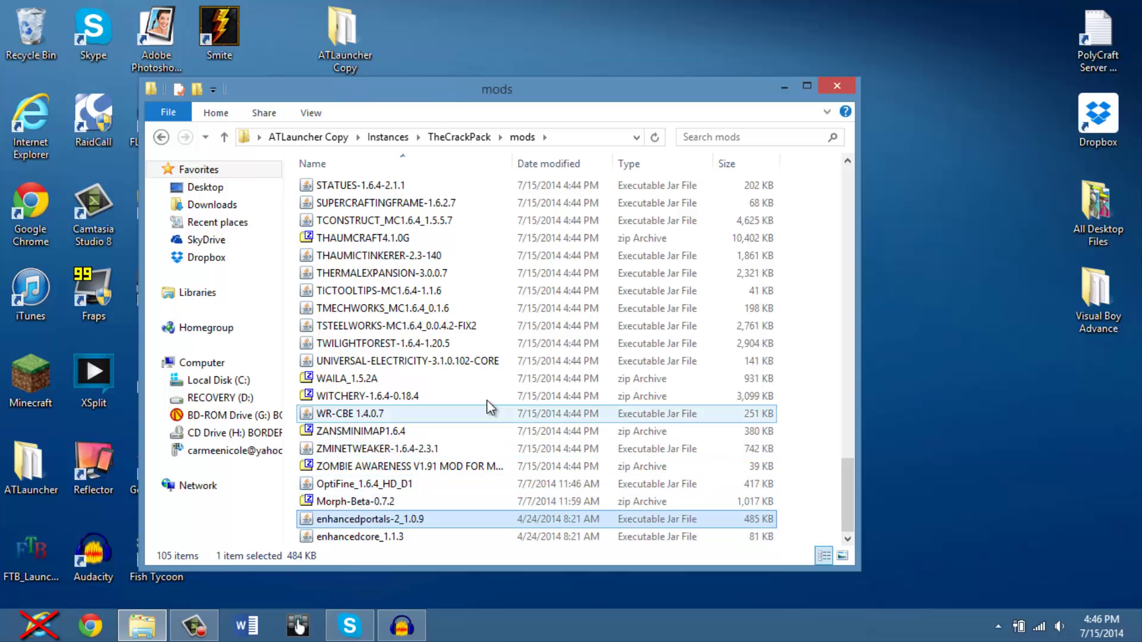
left_click(837, 87)
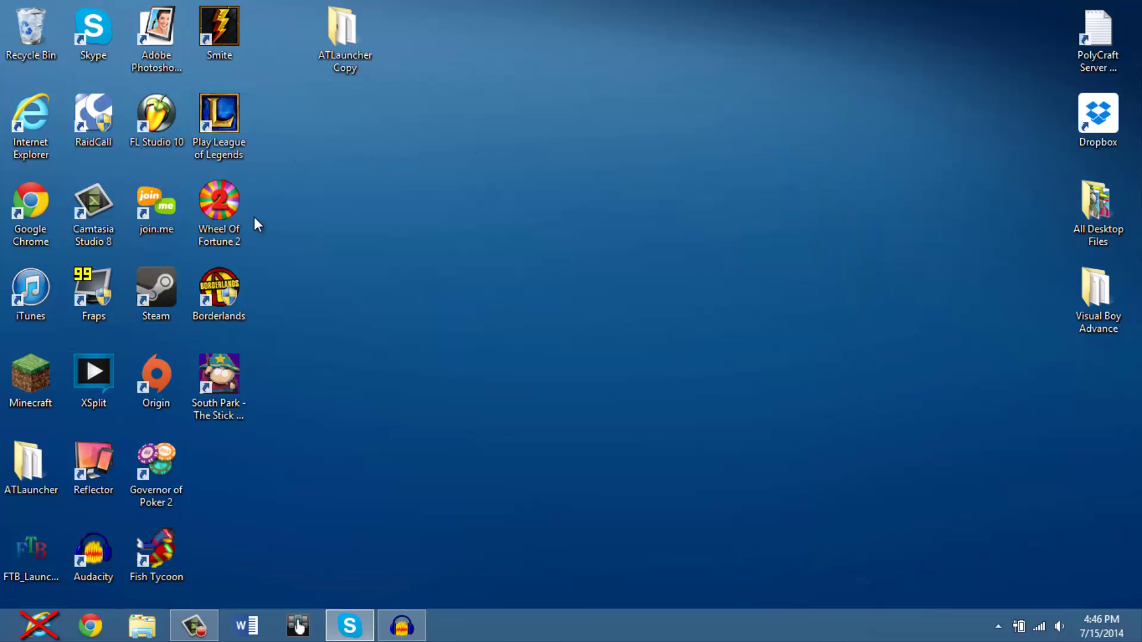
Relaunch ATLauncher (2) from ATLauncher Copy and play The Crack Pack instance
double_click(353, 18)
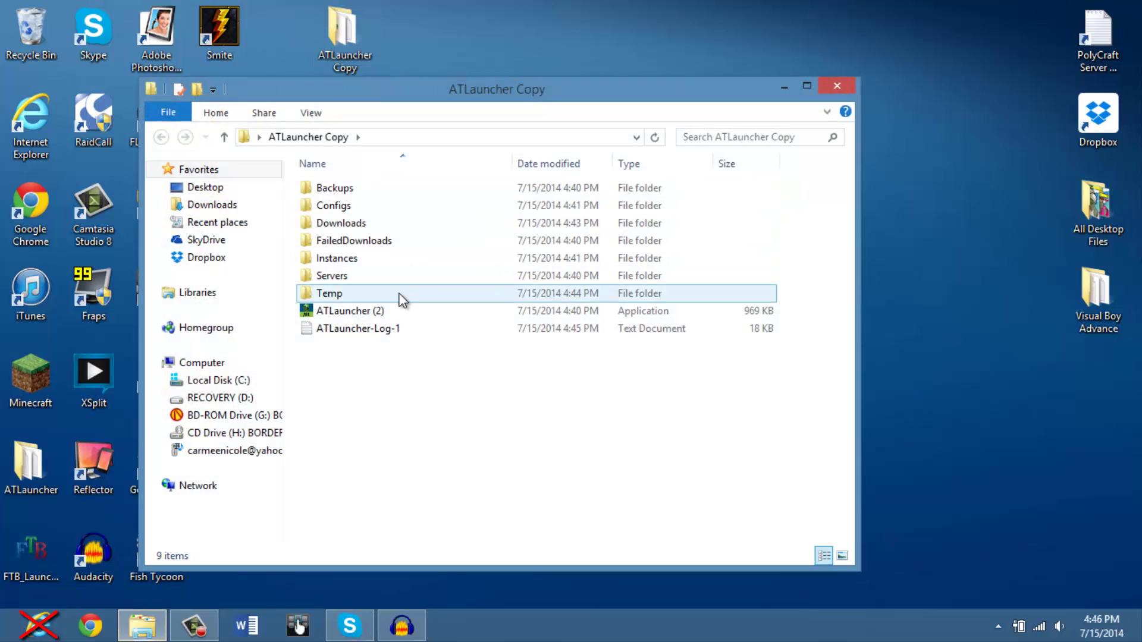
left_click(398, 300)
double_click(401, 309)
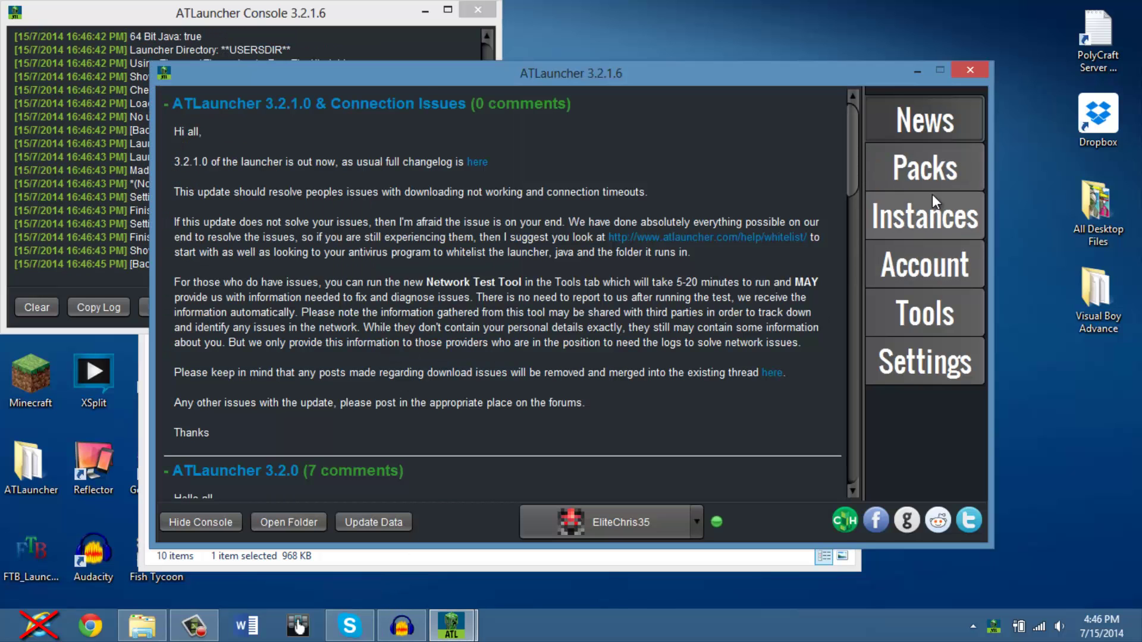
left_click(916, 216)
left_click(557, 347)
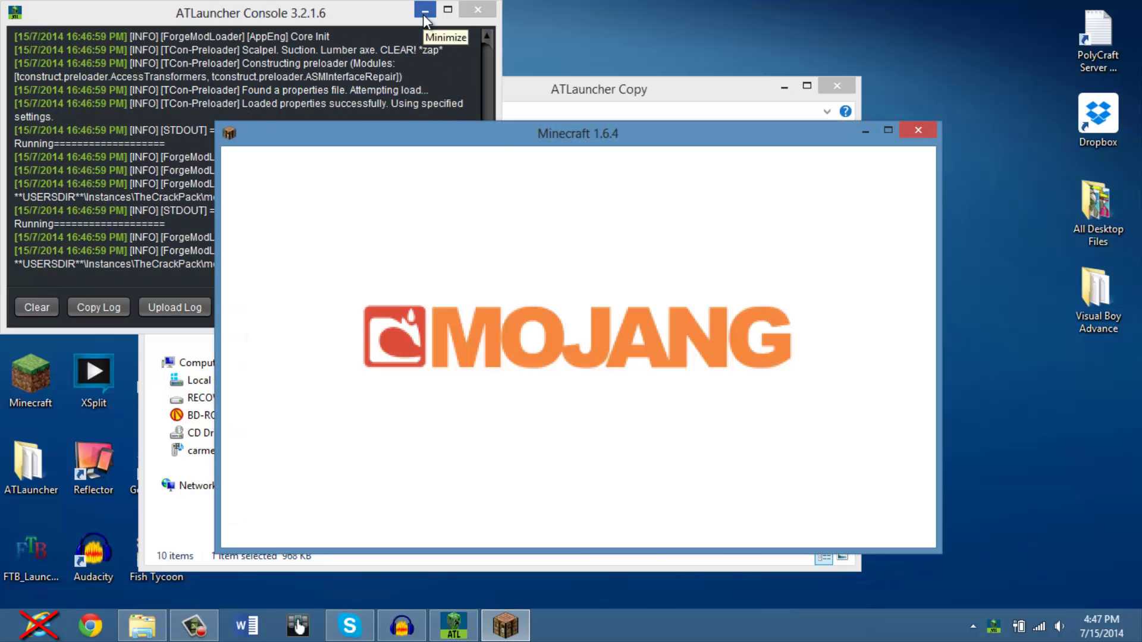
Confirm the main menu reports 155 mods with OptiFine, opening and cancelling Create New World
left_click(424, 10)
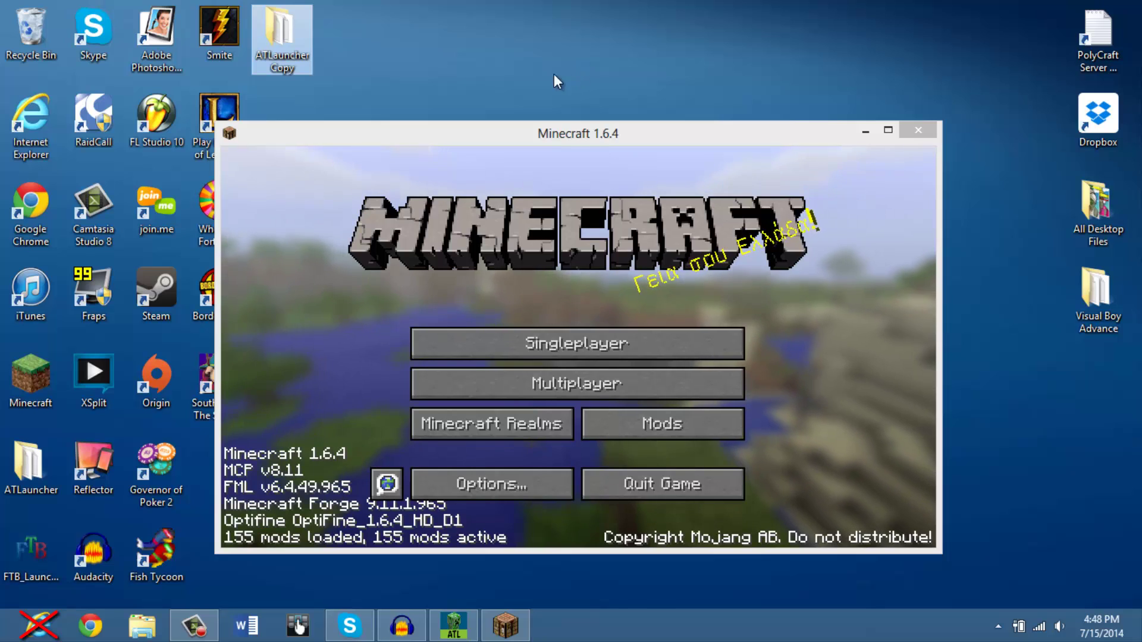
left_click(540, 341)
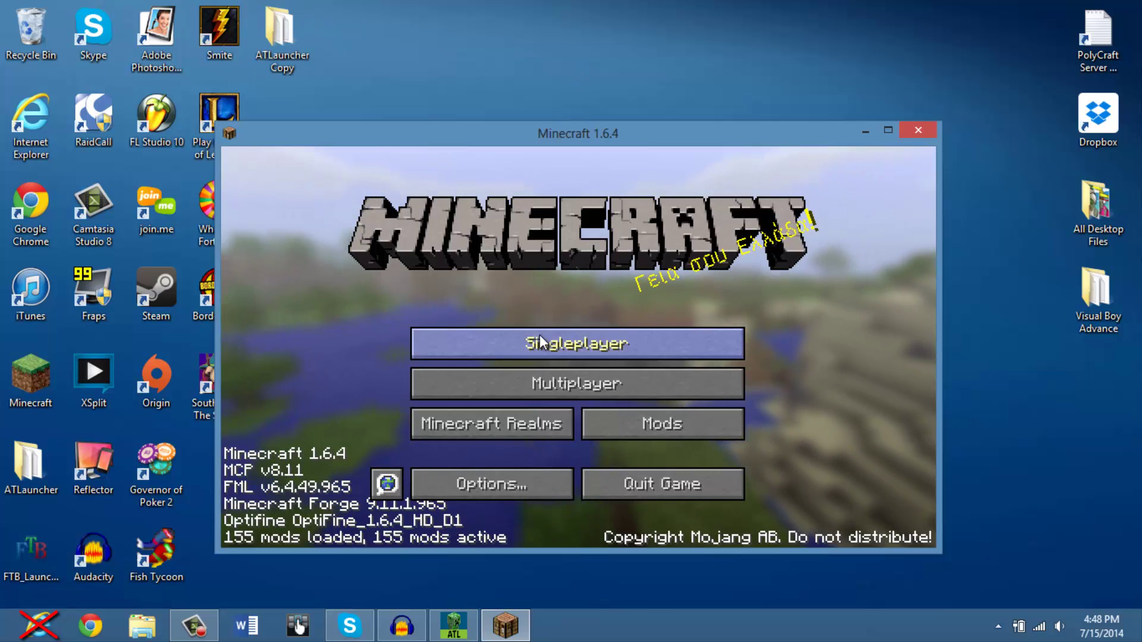
left_click(550, 342)
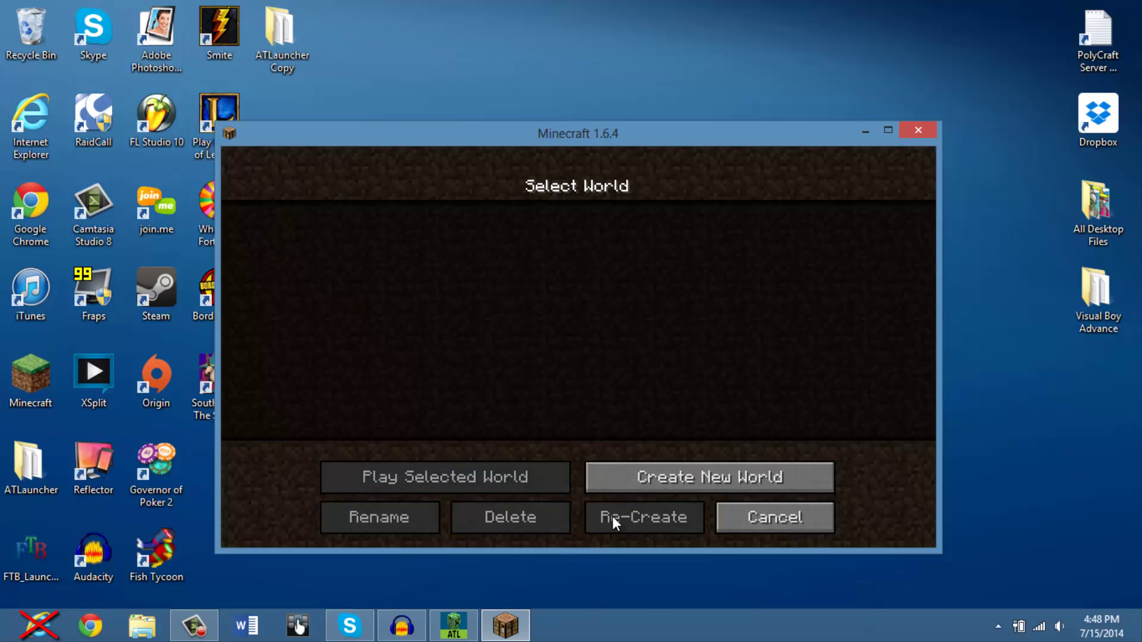
left_click(622, 479)
left_click(732, 518)
left_click(752, 521)
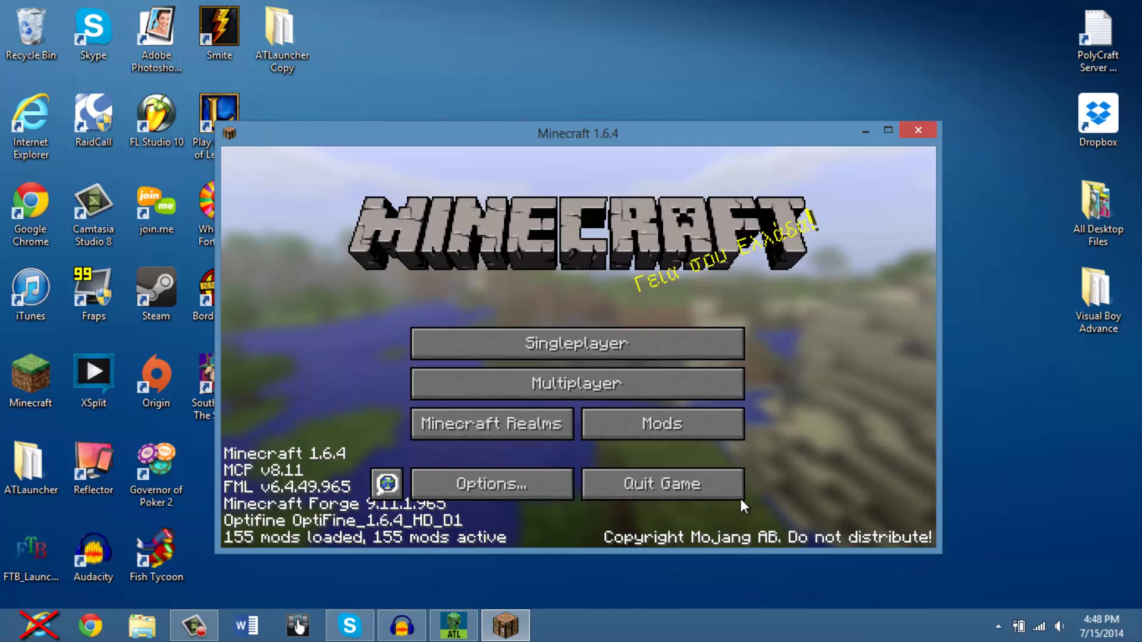